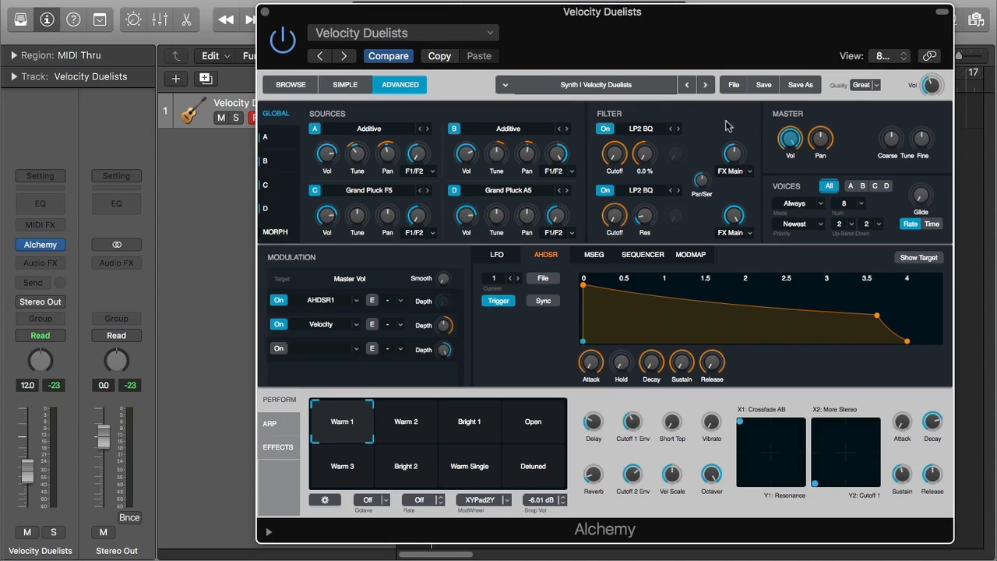
- Examine the filter types available for the first main filter, from LP2 SVF down to Downsample
left_click(656, 129)
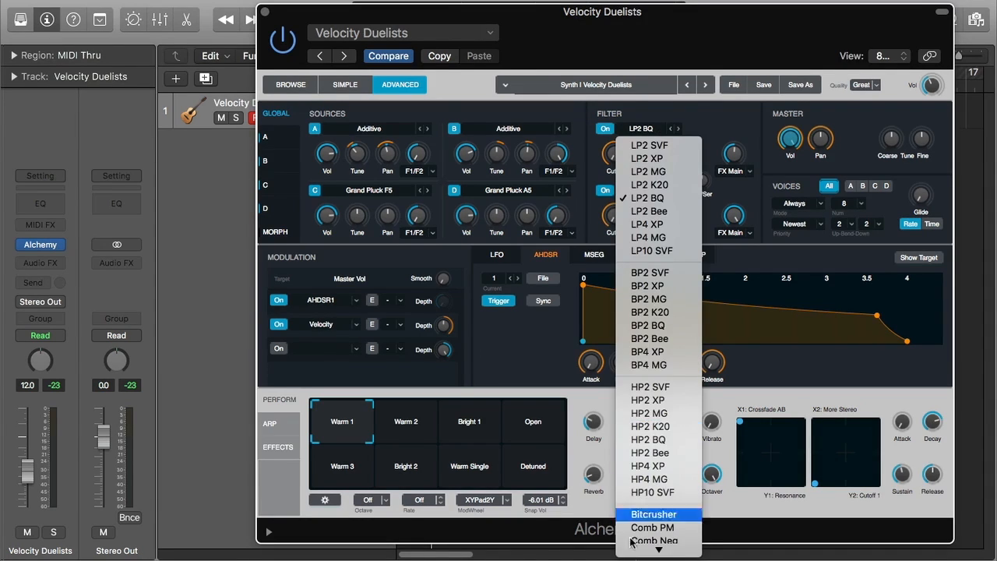
mouse_move(636, 549)
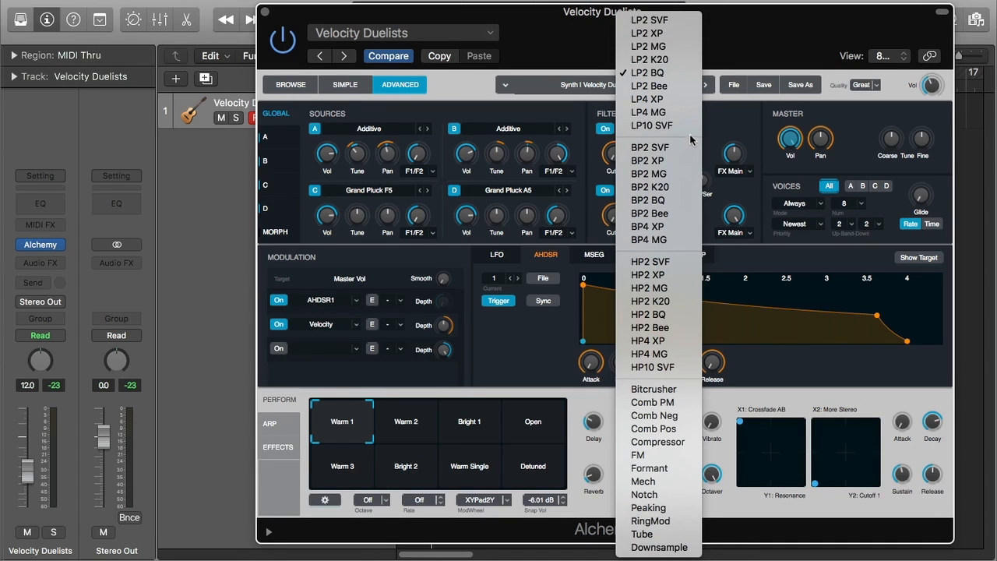
left_click(744, 129)
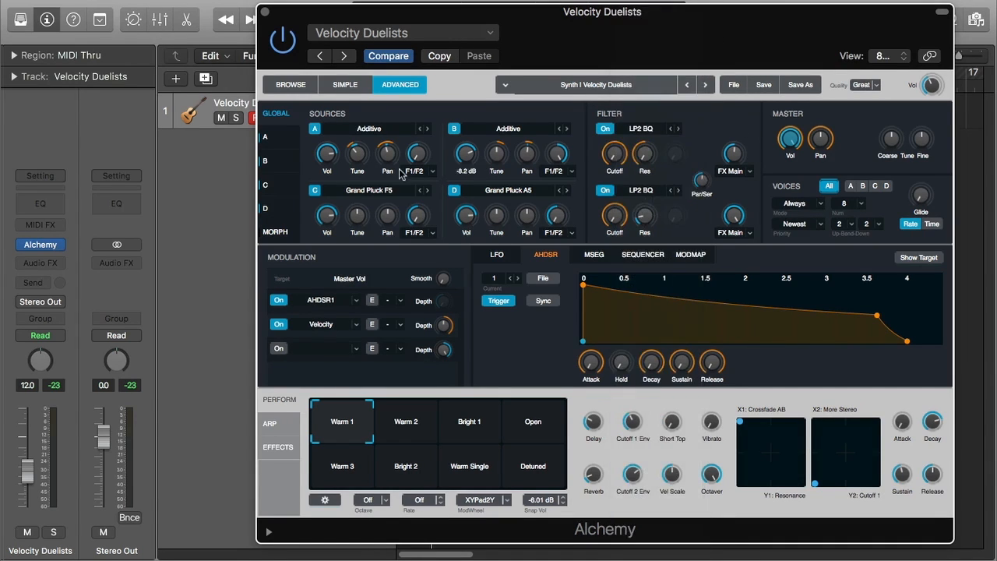
- Examine the filter types available in source A's own filter section and return to the global view
left_click(273, 134)
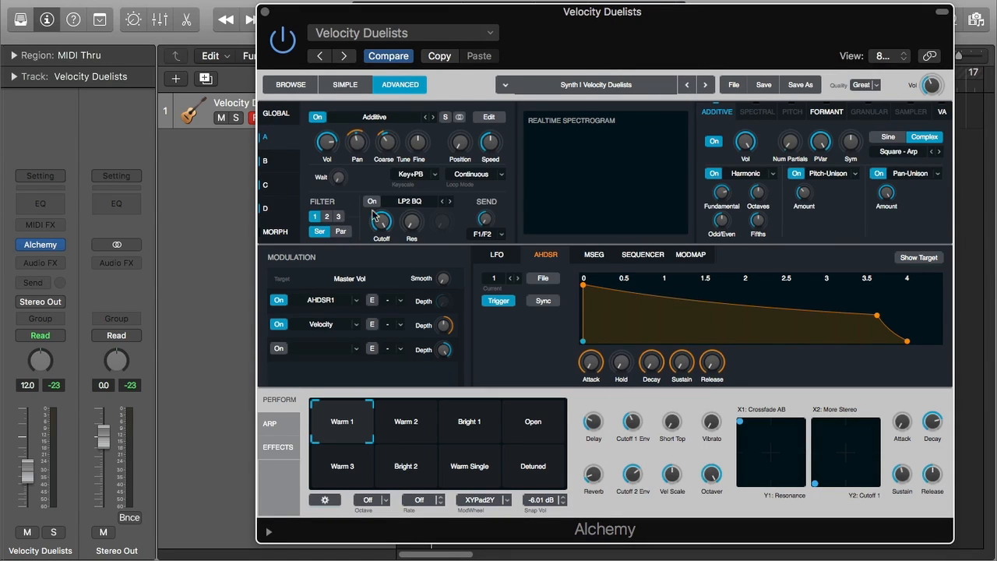
left_click(429, 203)
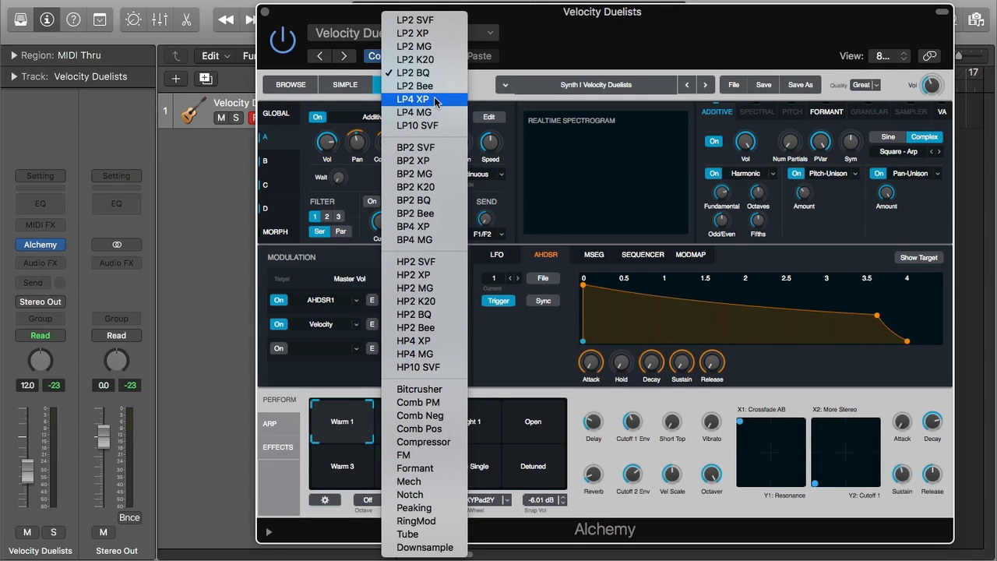
left_click(483, 83)
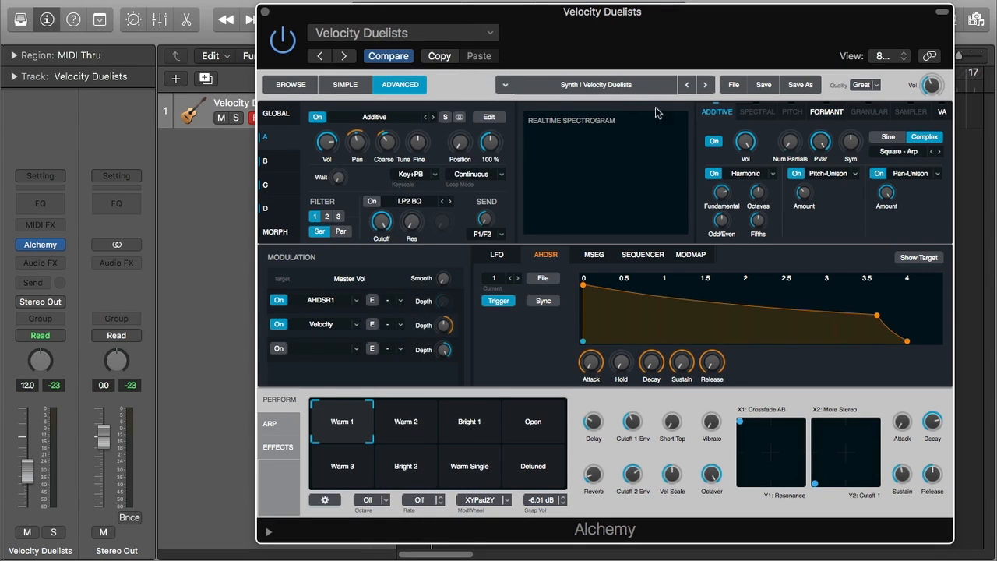
left_click(294, 117)
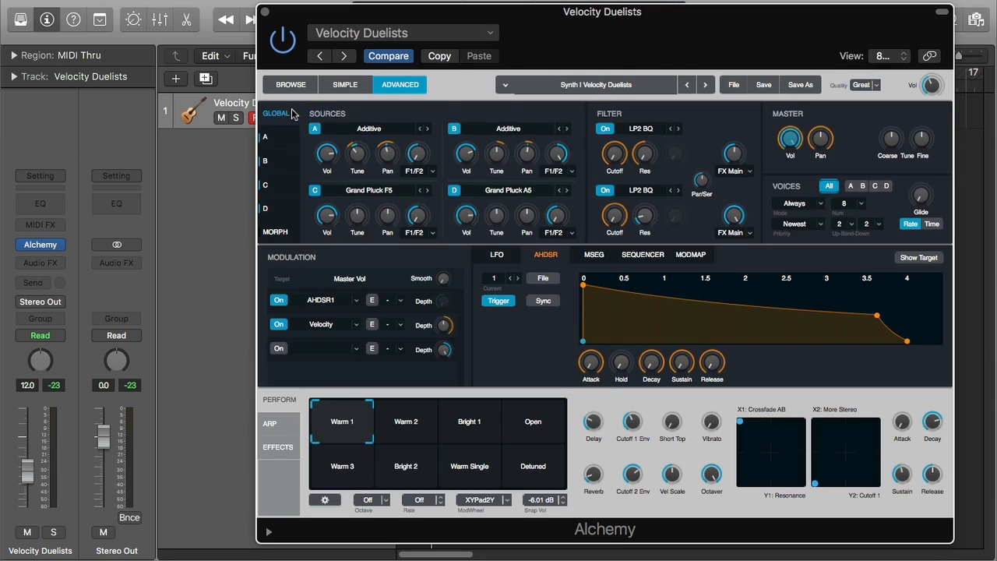
- Compare the low-pass, band-pass and high-pass variants offered for the first main filter
left_click(658, 133)
scroll(661, 539, "down", 3)
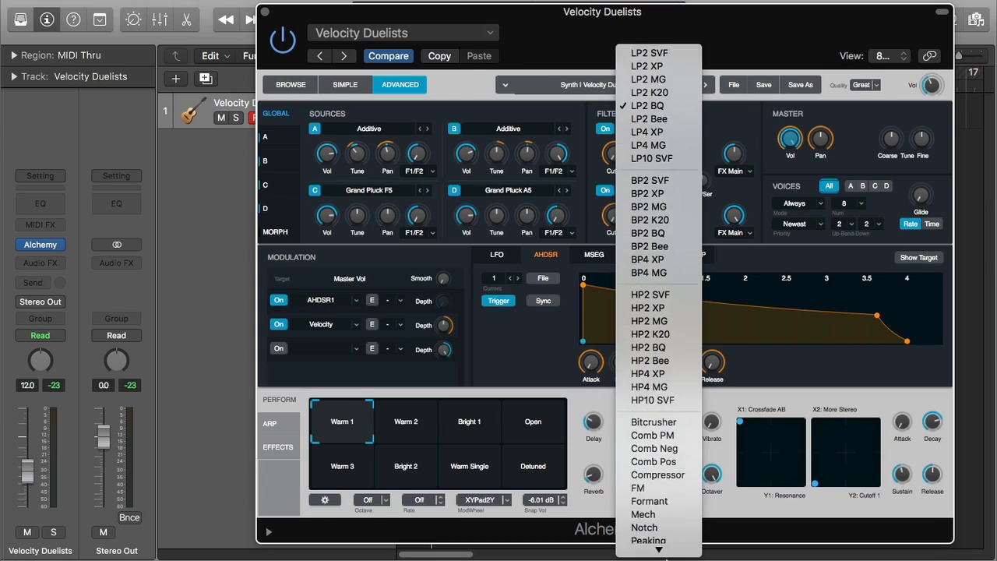
scroll(661, 545, "down", 2)
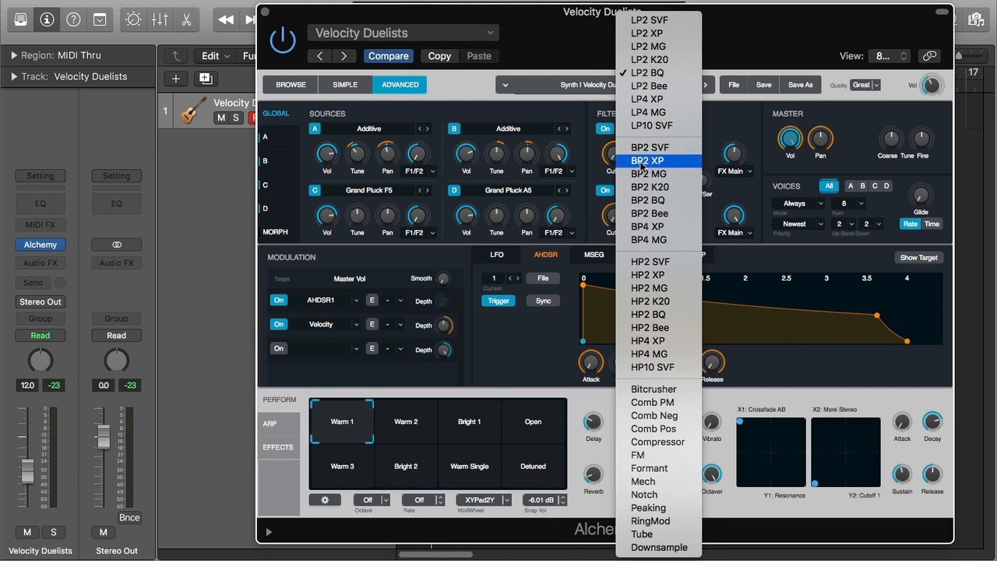
left_click(600, 169)
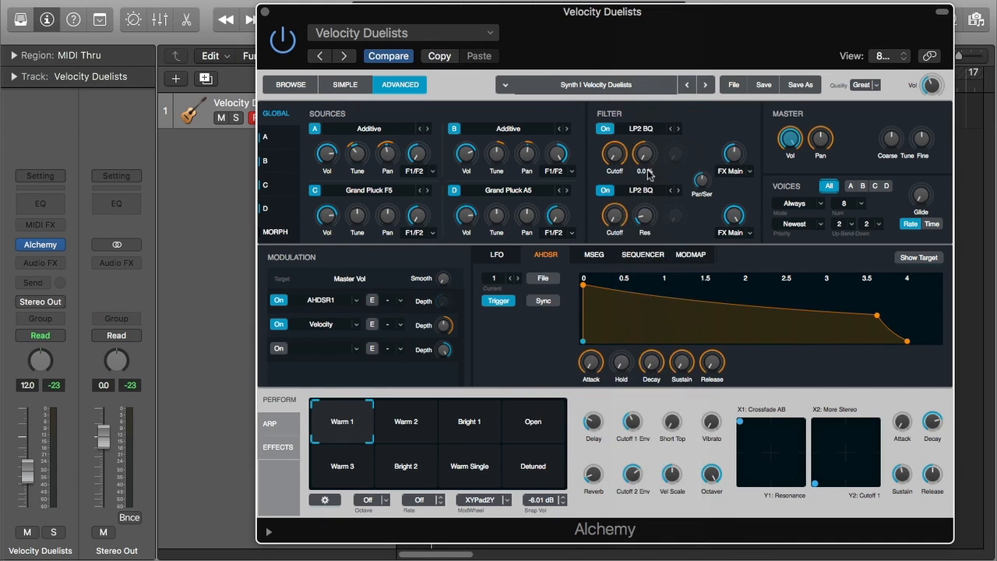
left_click(650, 131)
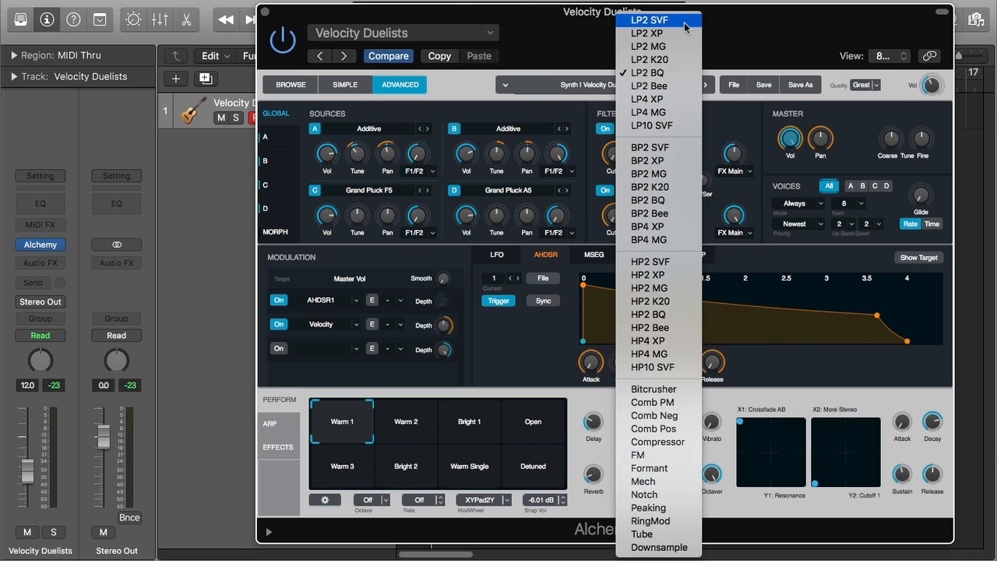
left_click(444, 121)
- Examine the filter controls of source A and the delay effect, and return to the global and perform views
left_click(264, 138)
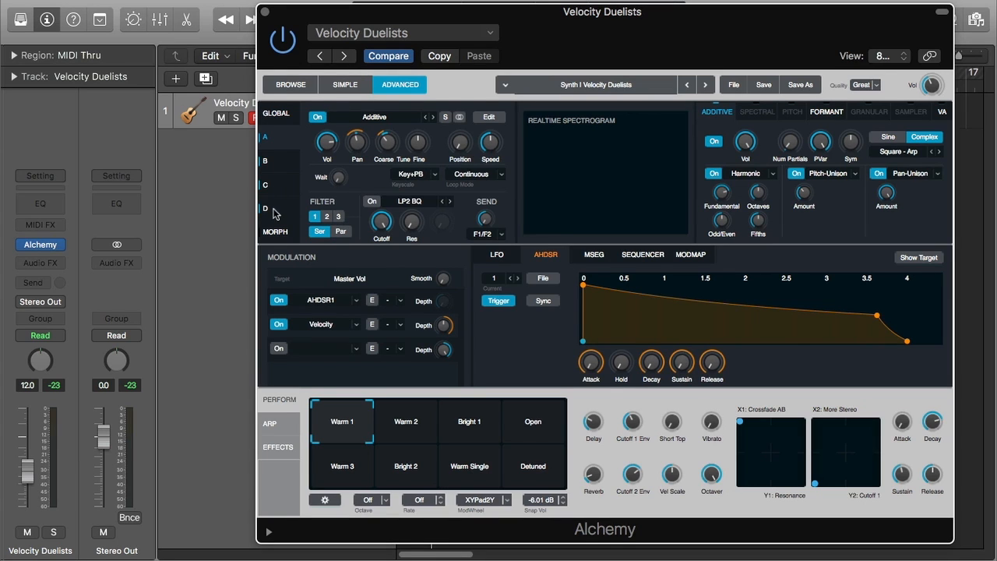
left_click(279, 449)
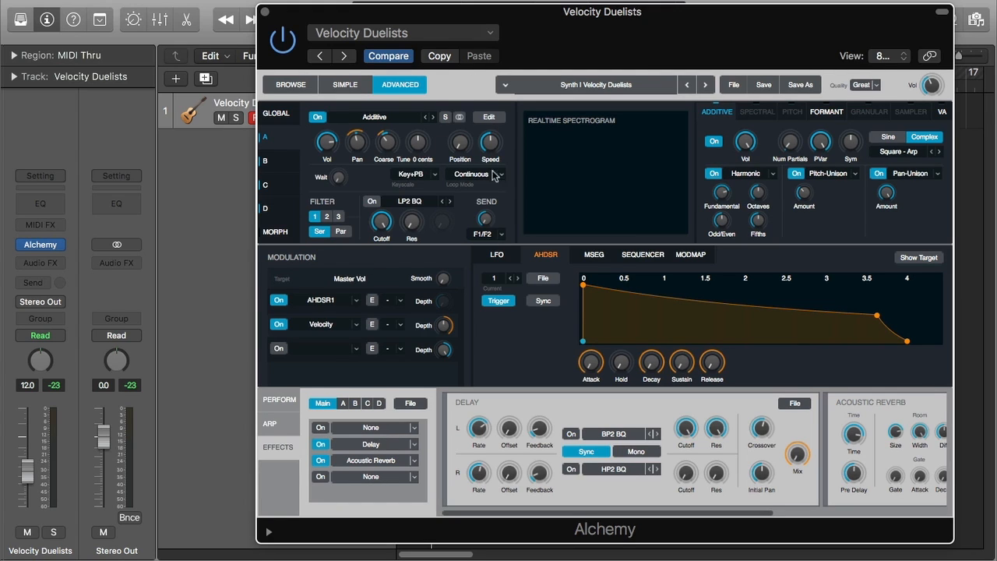
left_click(290, 115)
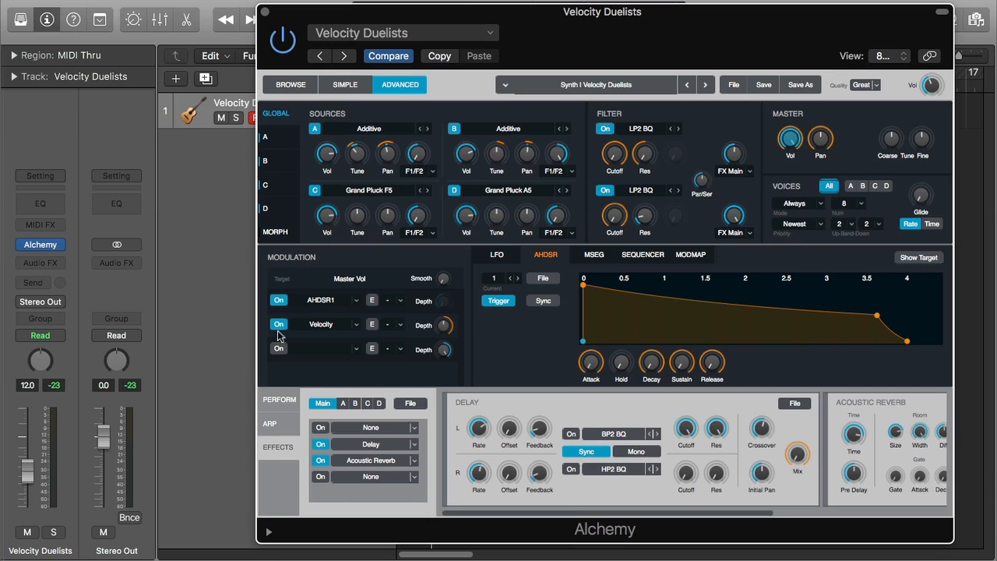
left_click(273, 411)
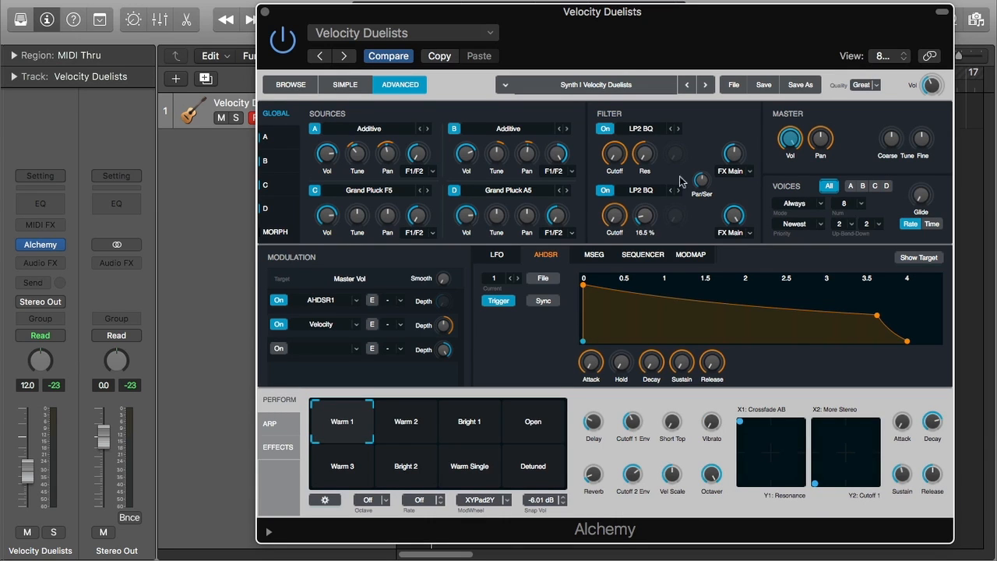
- Review the first main filter's full type list again, focusing on the low-pass models
left_click(655, 129)
scroll(658, 436, "down", 3)
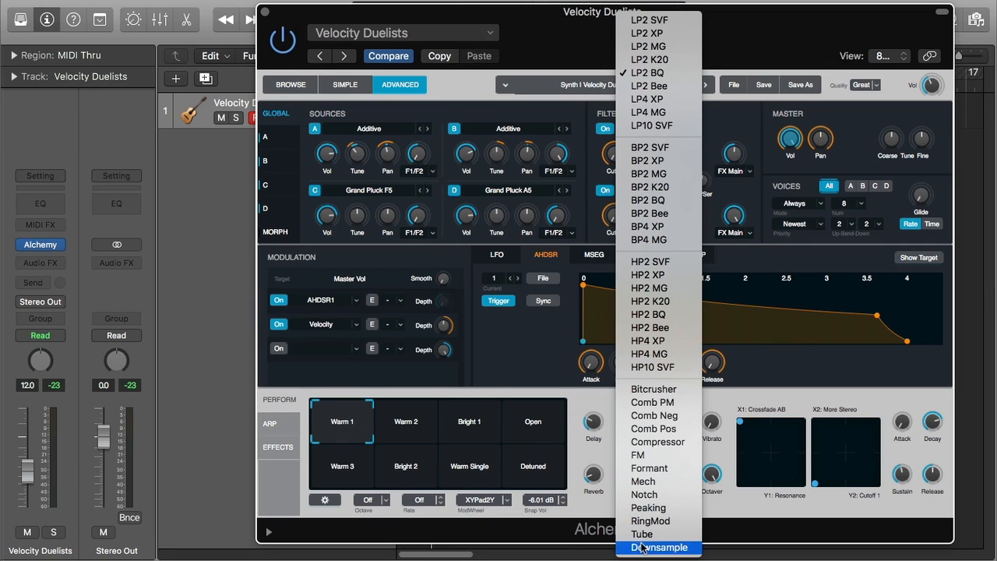
left_click(730, 132)
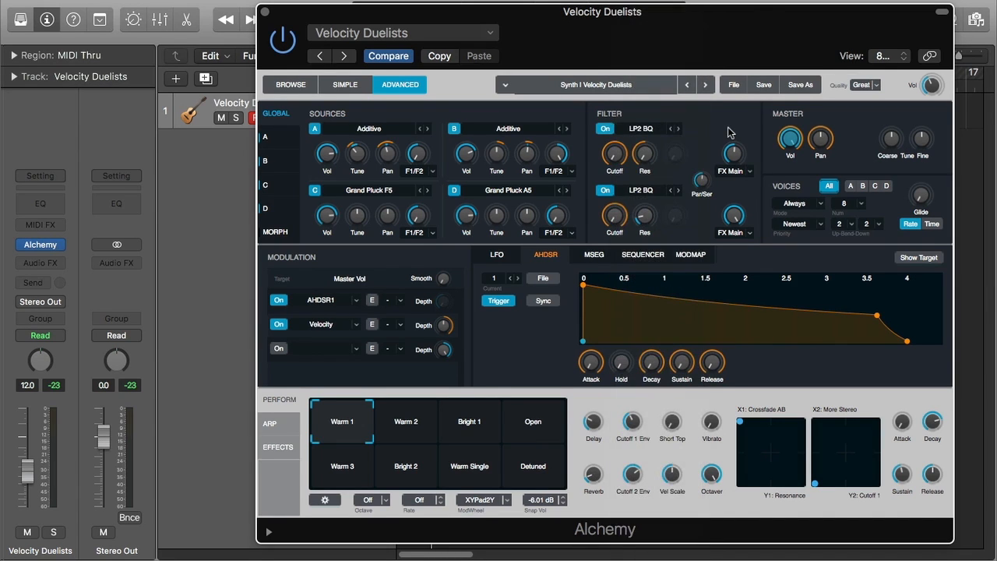
left_click(644, 130)
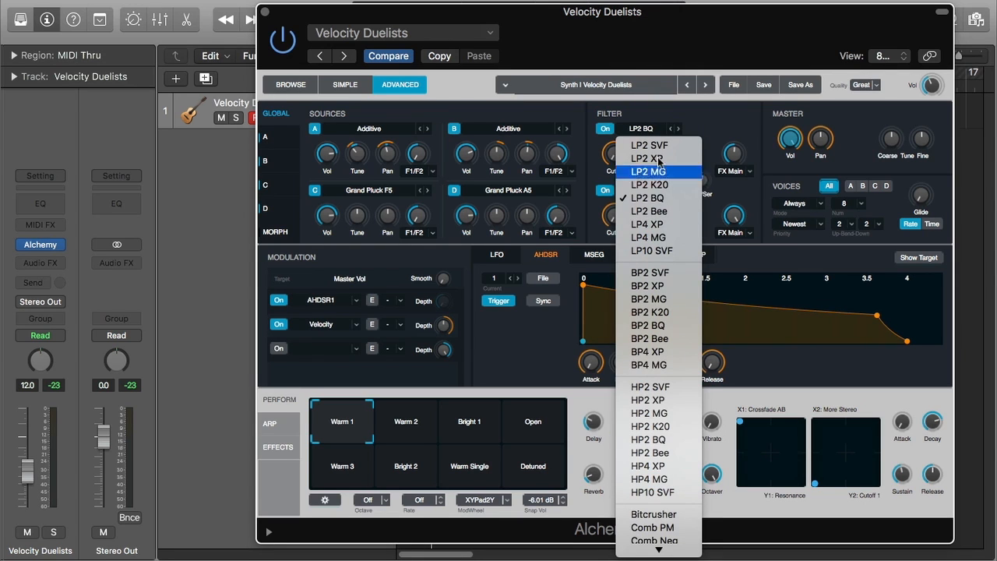
left_click(722, 134)
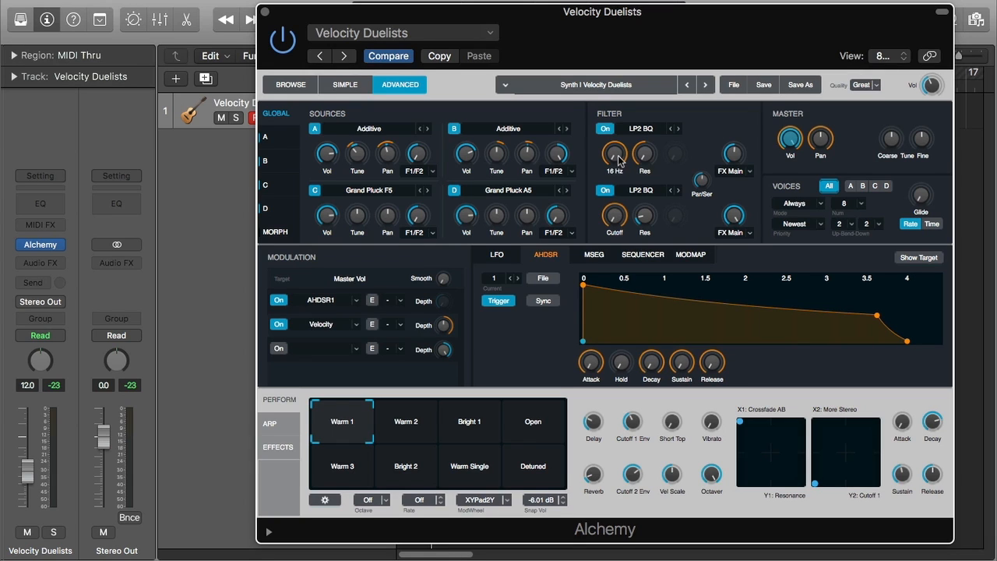
left_click(657, 129)
left_click(715, 181)
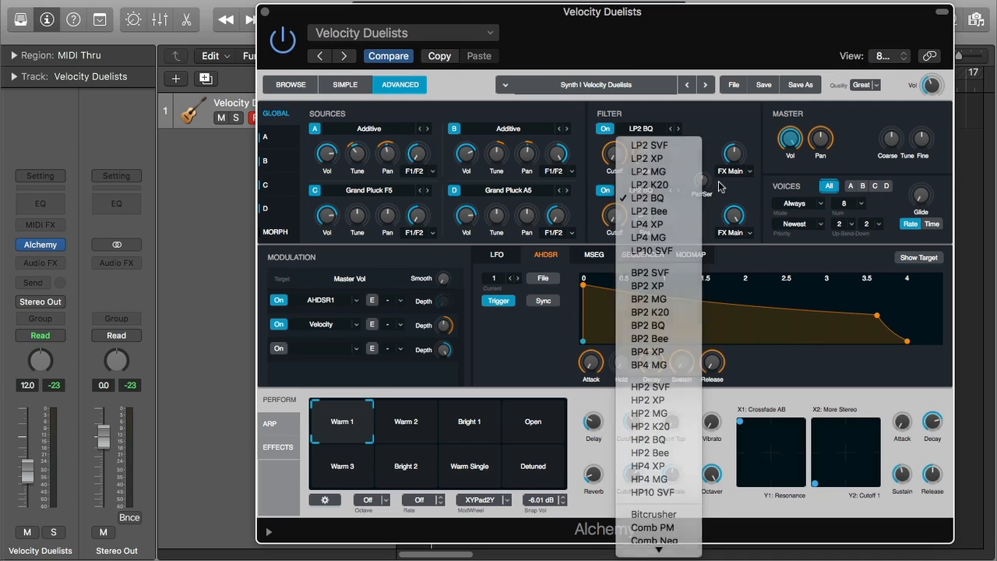
- Change the first main filter's type to LP2 XP and check its place in the type list
left_click(653, 131)
left_click(653, 158)
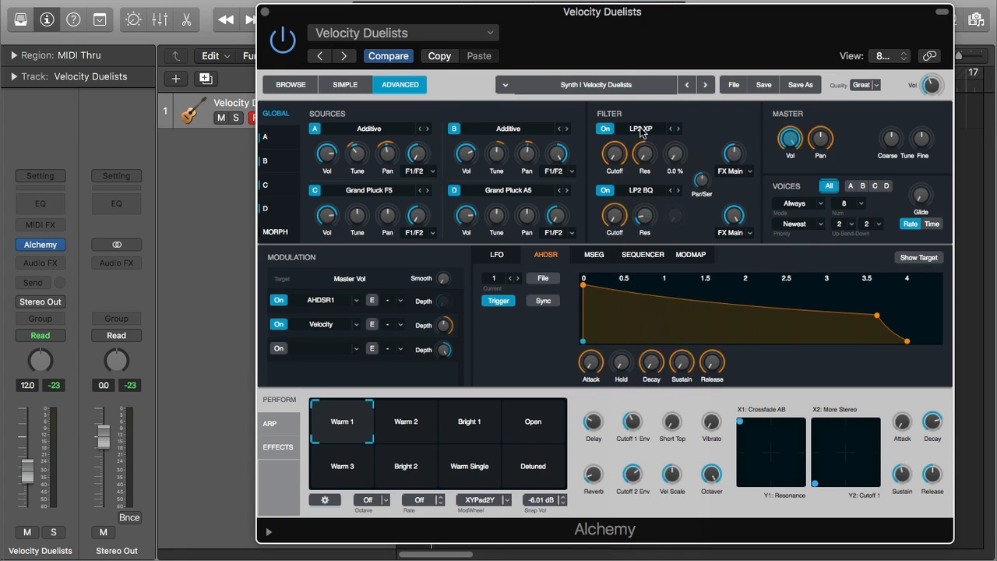
left_click(641, 129)
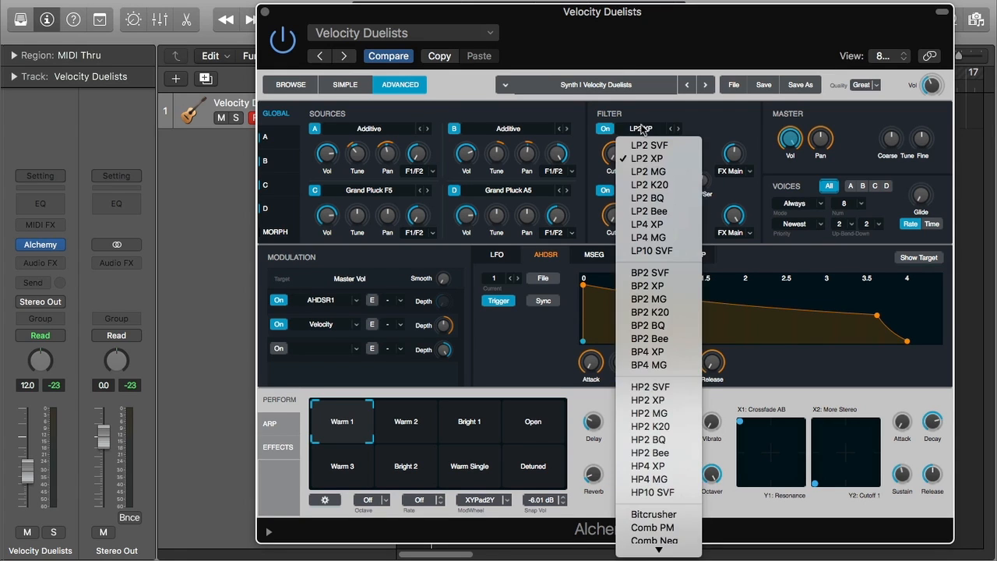
left_click(719, 122)
- Step the first main filter through the low-pass types from LP2 SVF to LP4 MG and set it back to LP2 BQ
left_click(677, 130)
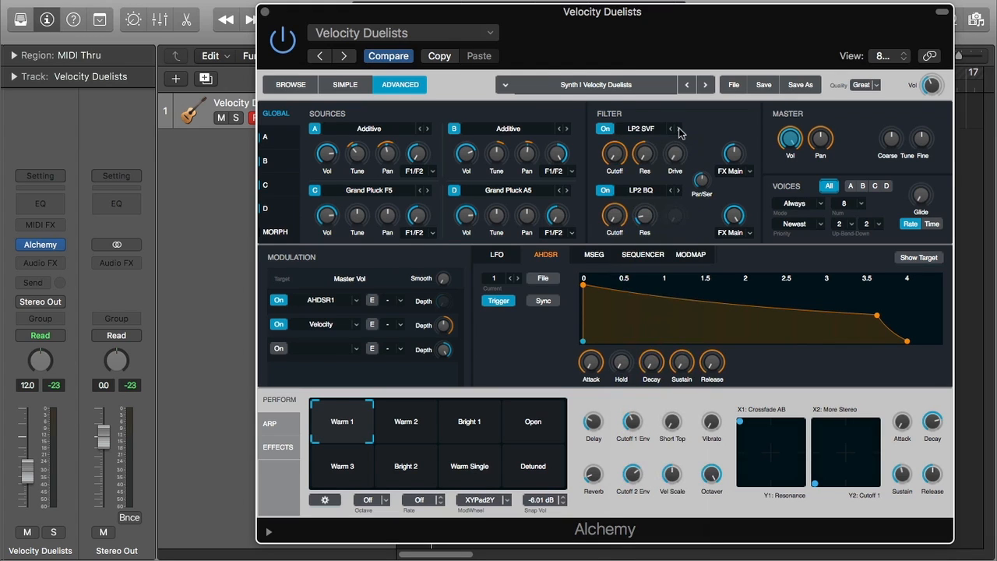
left_click(678, 129)
left_click(678, 130)
left_click(678, 129)
left_click(679, 129)
left_click(679, 129)
left_click(679, 129)
left_click(678, 129)
left_click(657, 132)
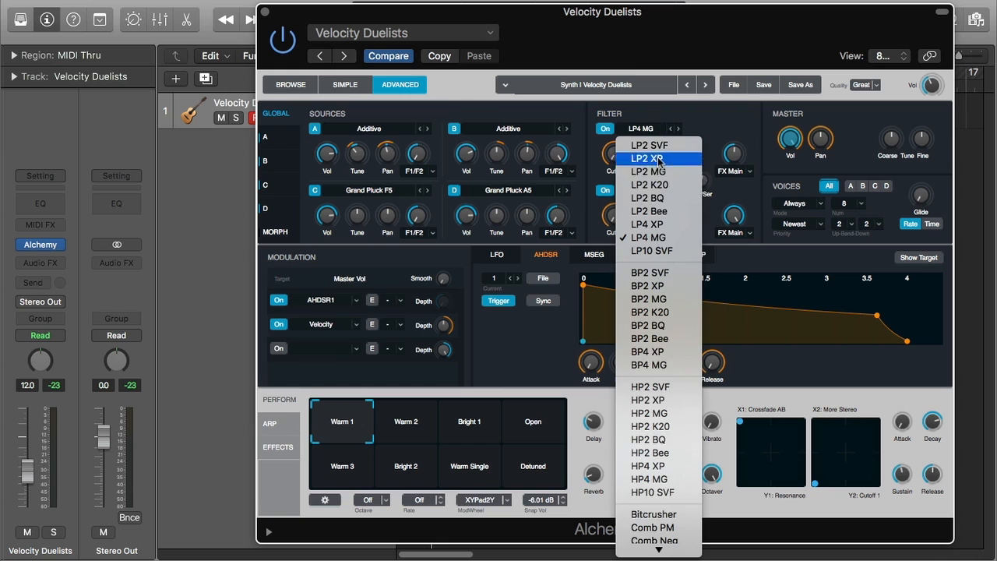
left_click(657, 199)
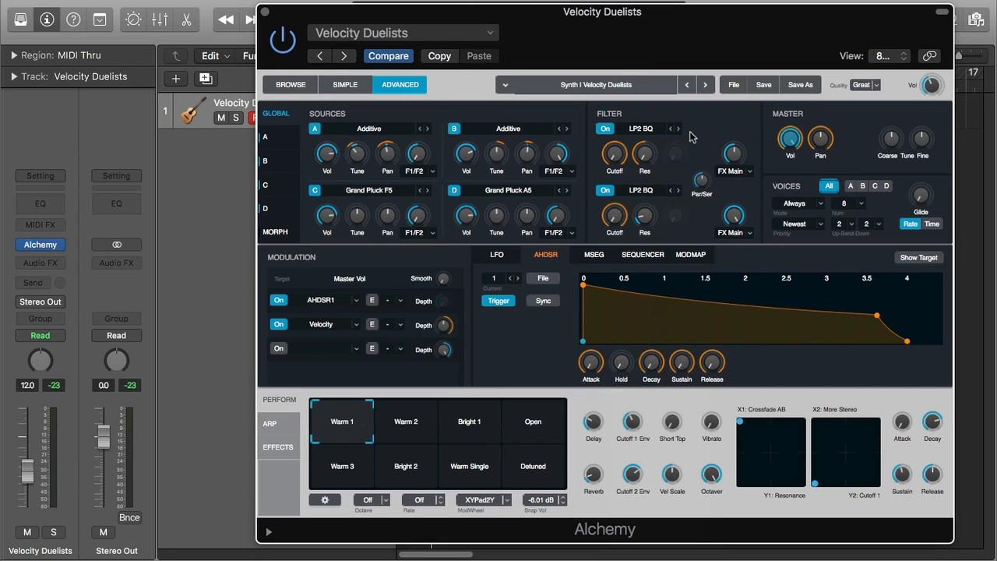
- Try the Bitcrusher type on the first main filter and restore it to LP2 BQ
left_click(655, 132)
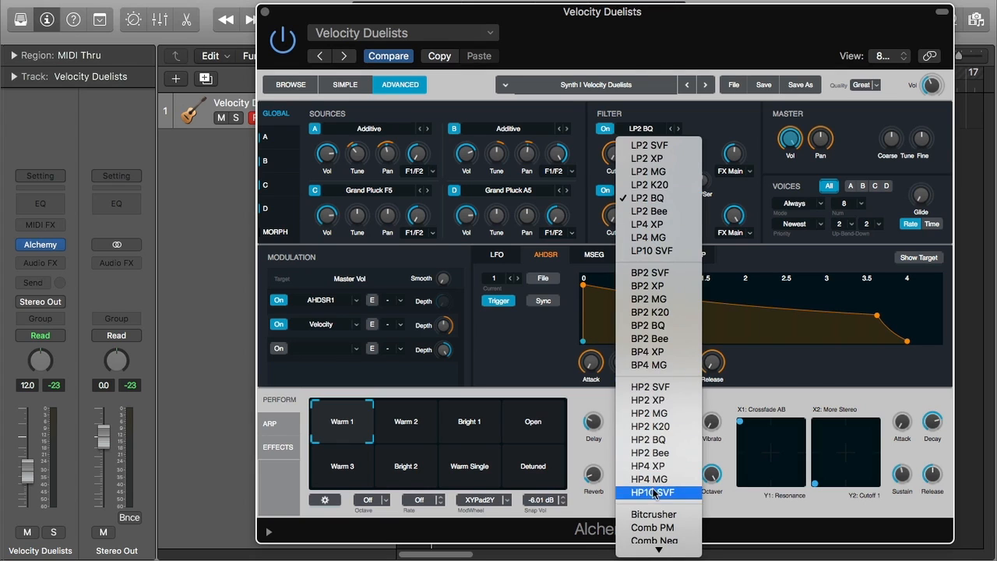
mouse_move(670, 552)
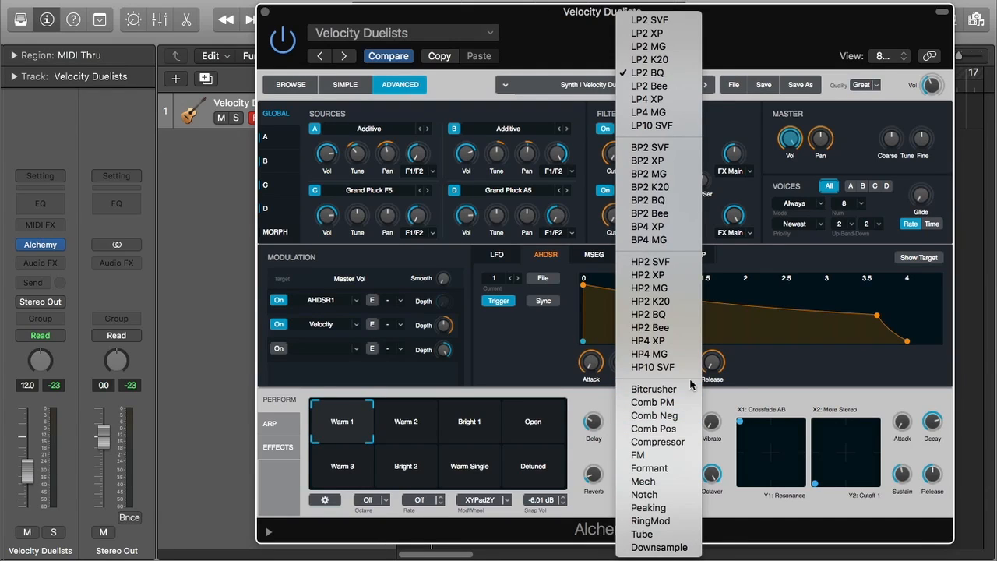
left_click(686, 389)
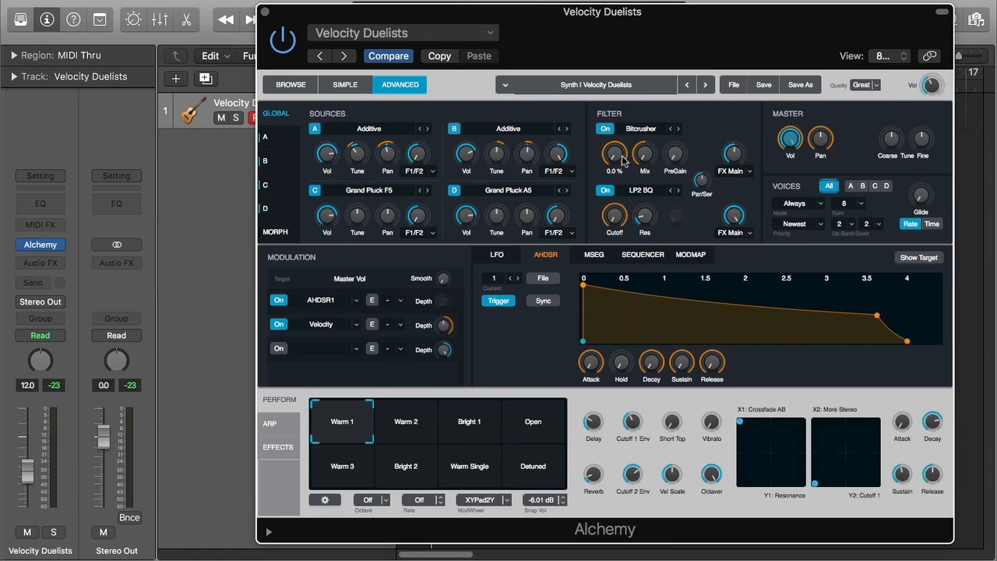
left_click(662, 130)
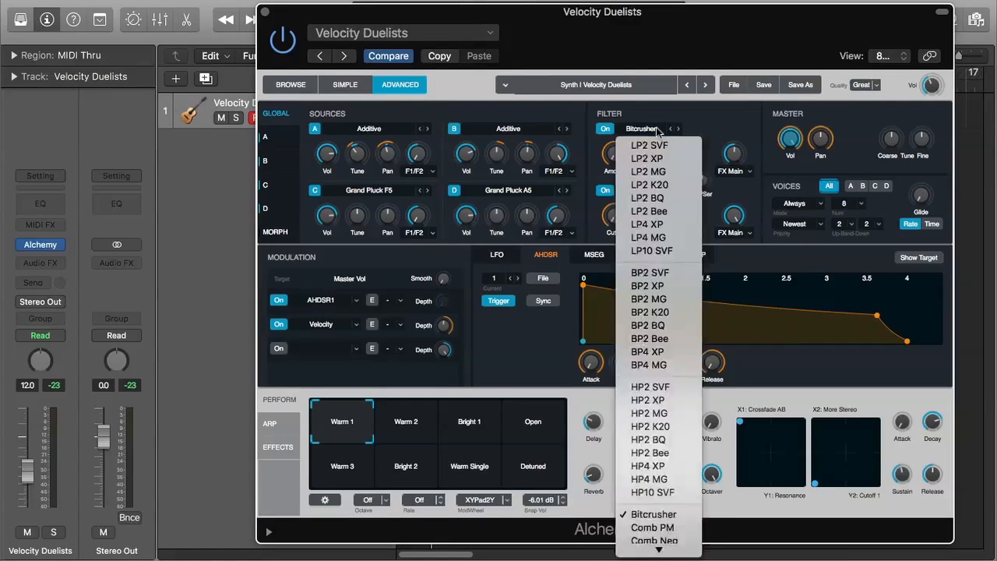
left_click(668, 198)
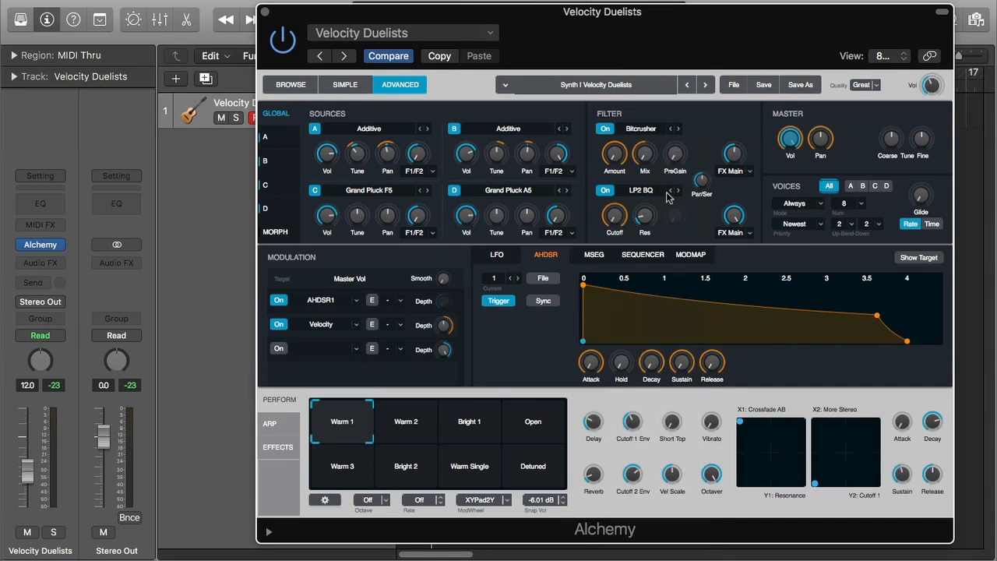
- Set the first main filter's type to Bitcrusher
left_click(647, 127)
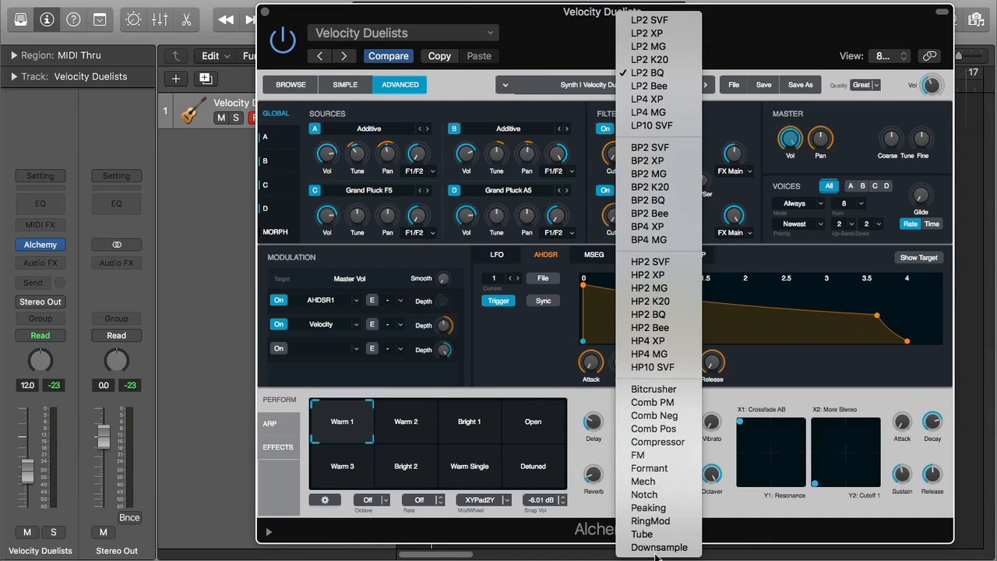
left_click(705, 192)
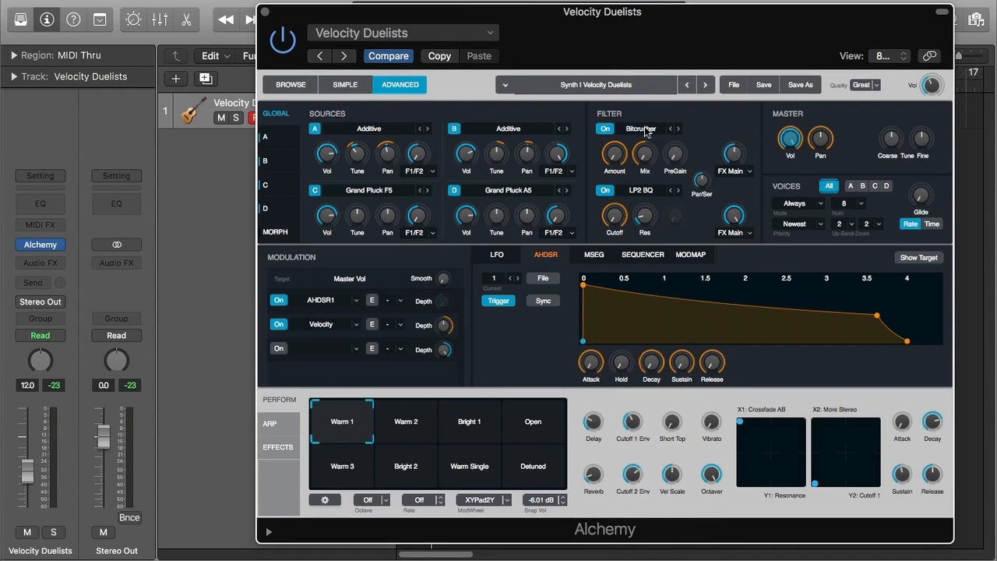
mouse_move(649, 170)
- Examine the special filter types listed below the high-pass models, from Bitcrusher through Mech to Downsample
left_click(662, 131)
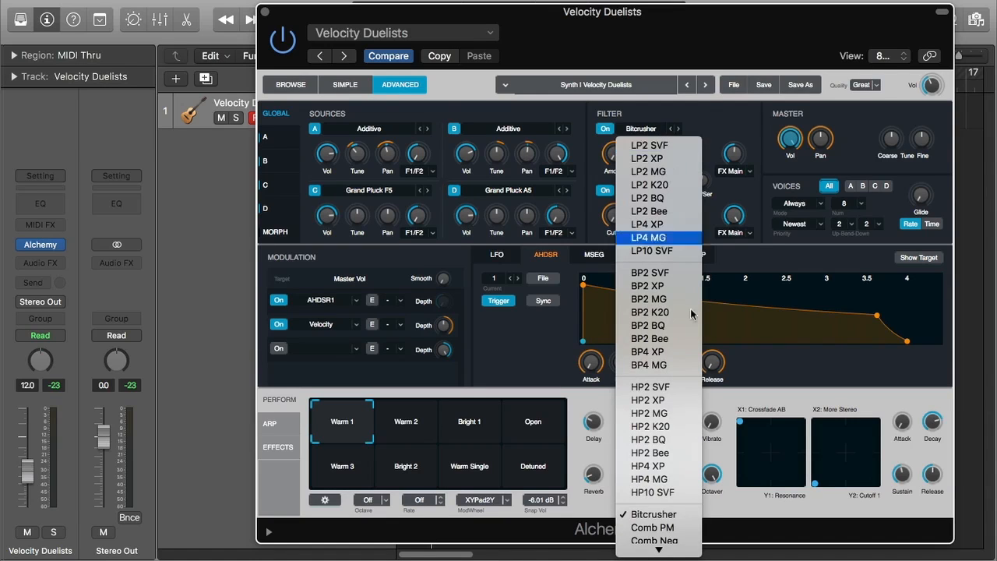
mouse_move(683, 550)
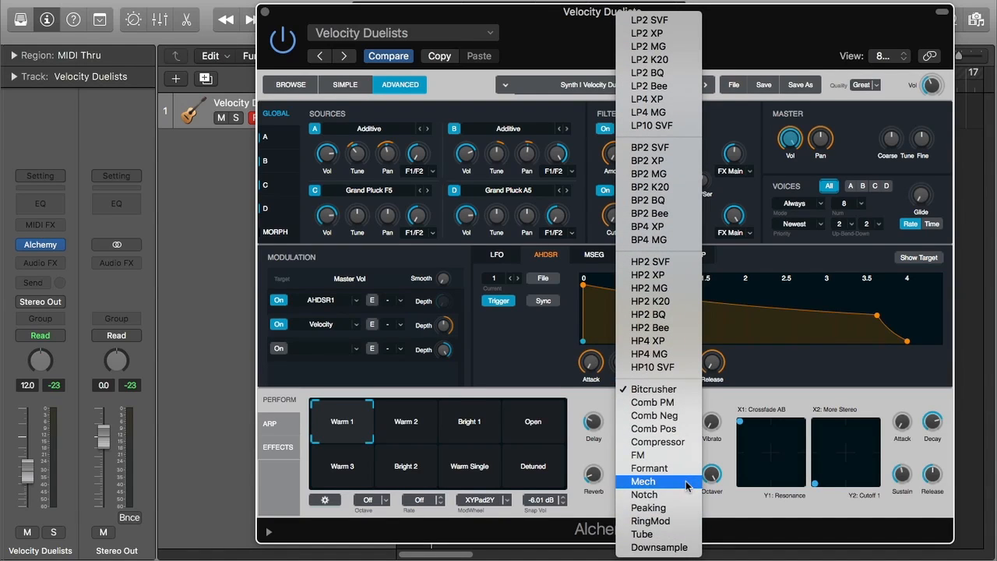
left_click(686, 483)
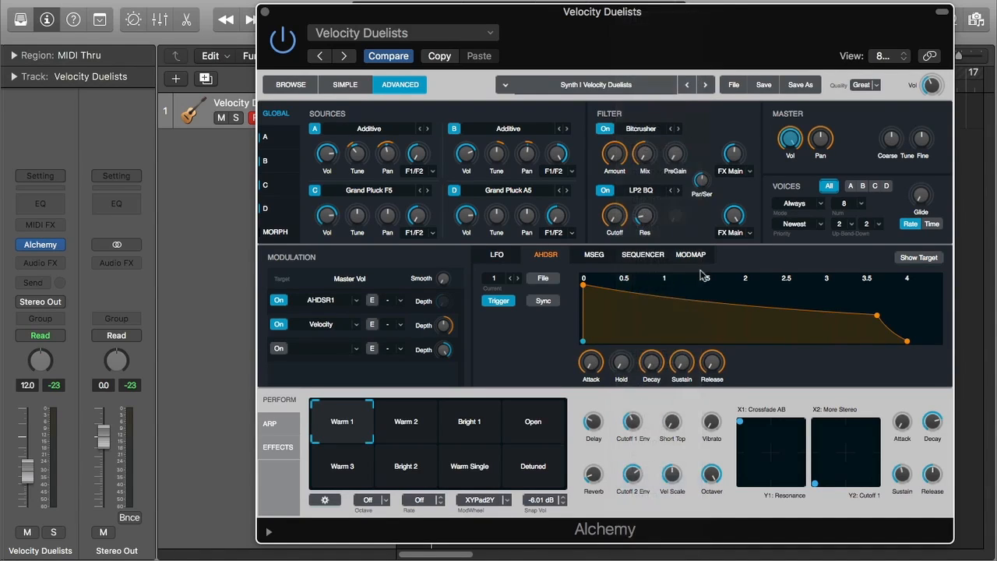
- Set the first main filter's type to Comb PM
left_click(657, 130)
mouse_move(660, 549)
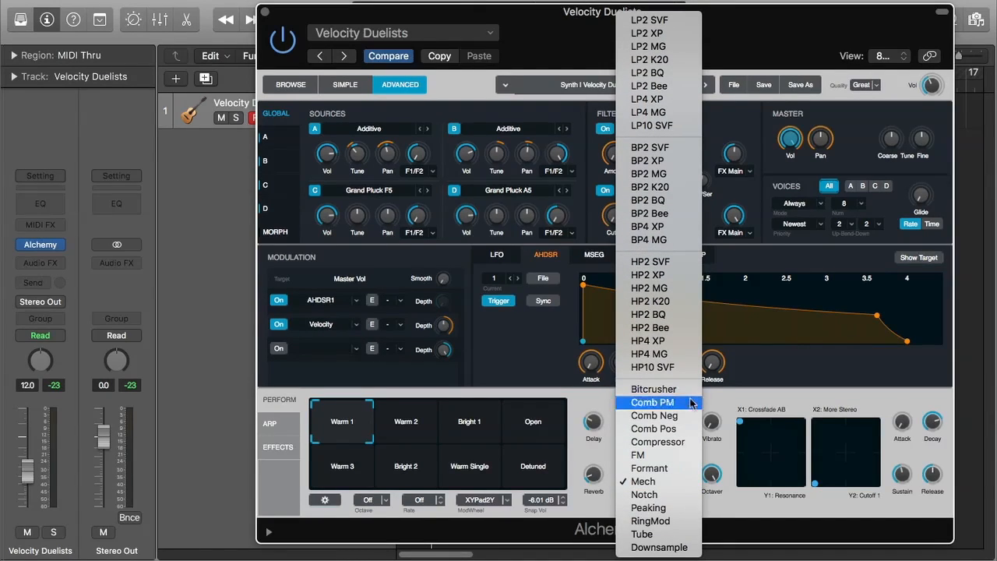
left_click(691, 403)
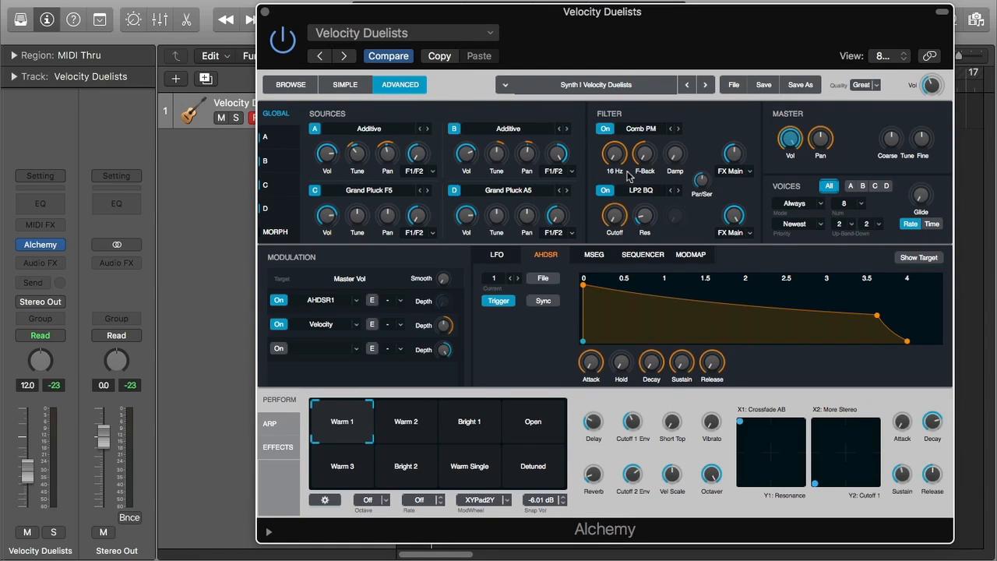
- Change the first main filter's type to Compressor
left_click(653, 130)
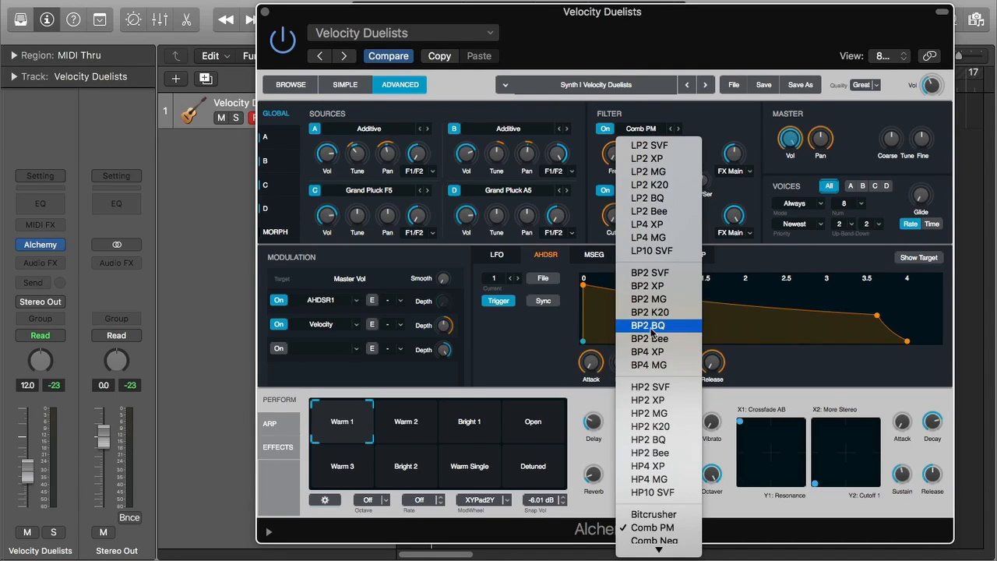
scroll(674, 530, "down", 5)
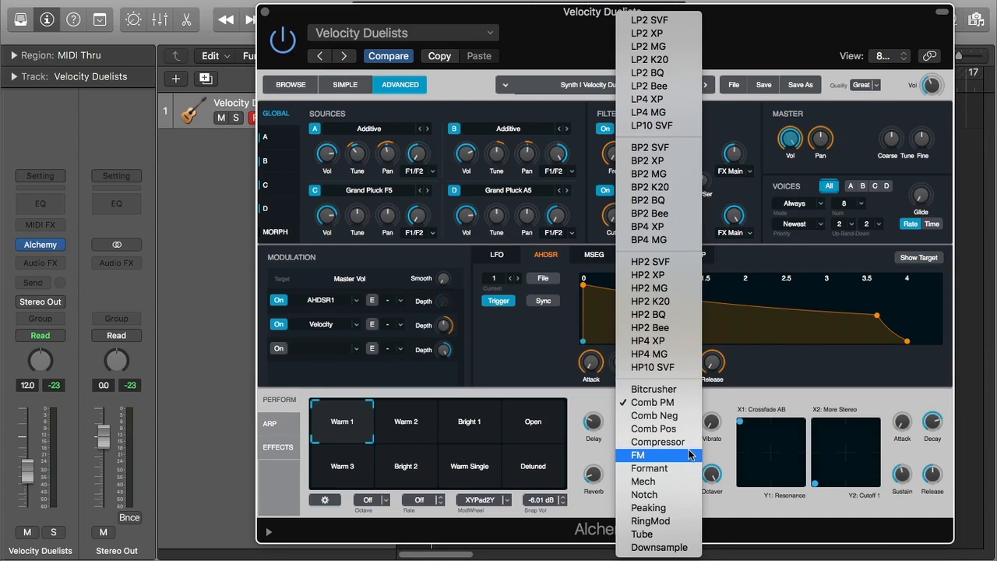
left_click(690, 441)
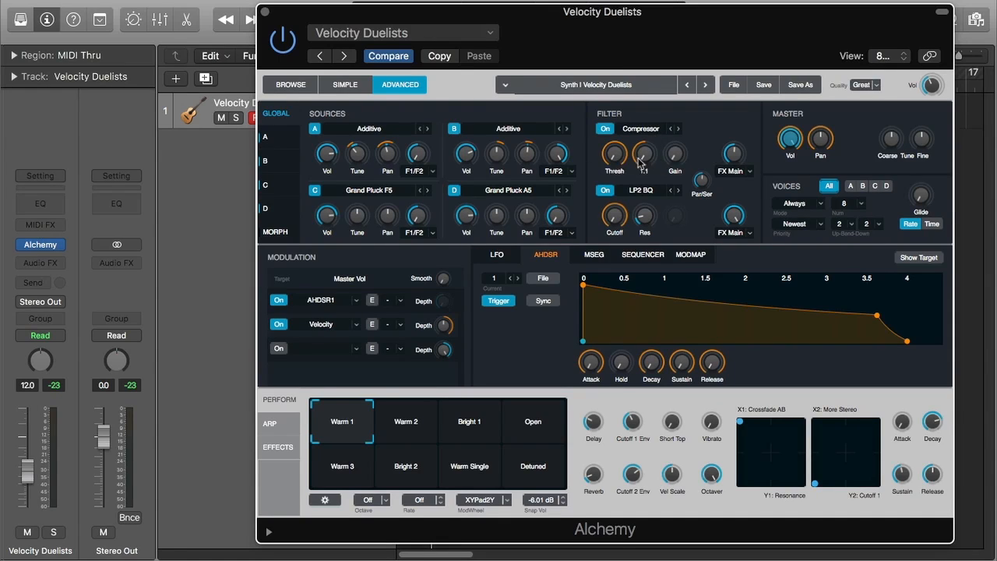
- Switch the first main filter to FM and review its Freq, Mod and F-Back controls
left_click(648, 131)
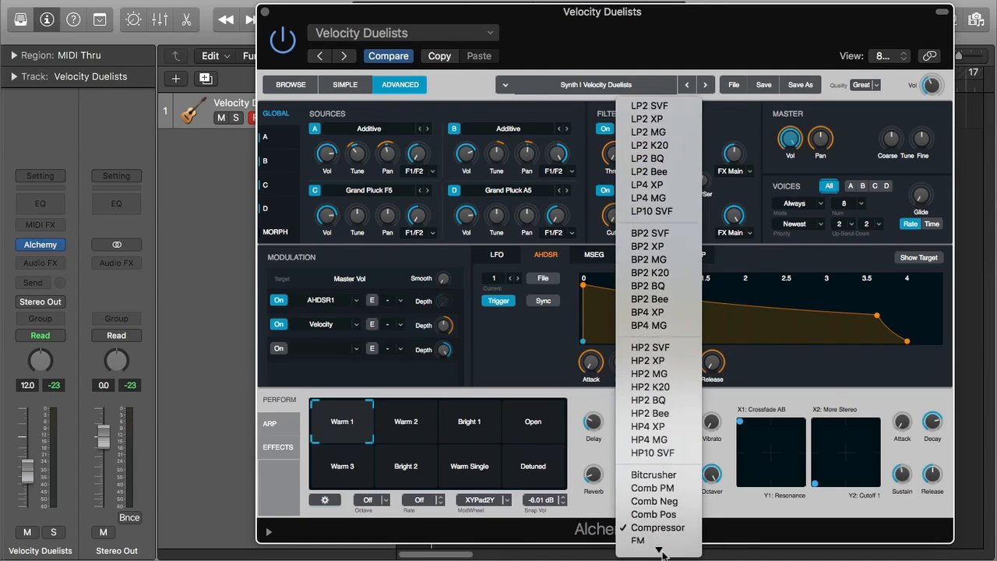
left_click(672, 457)
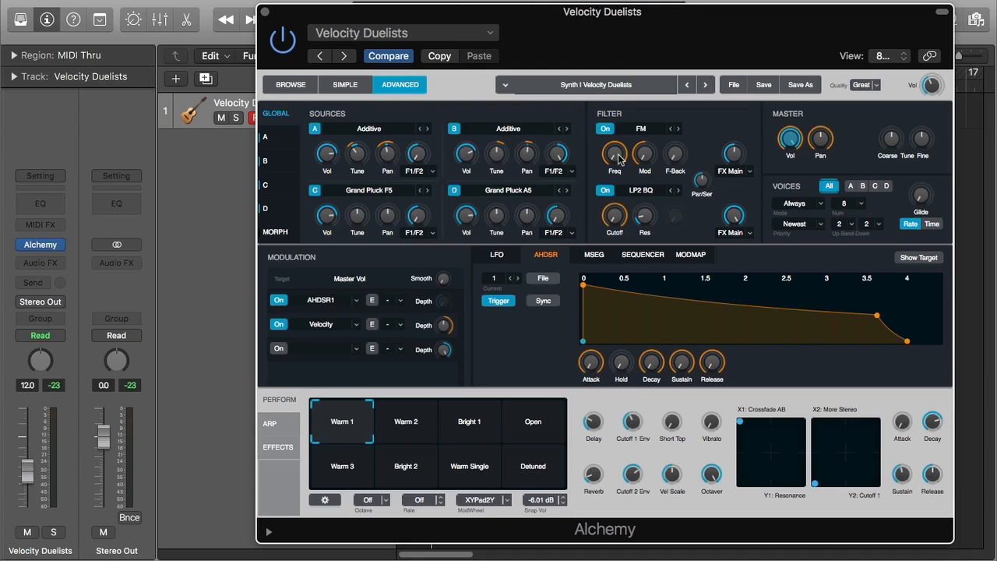
mouse_move(635, 152)
mouse_move(378, 165)
mouse_move(518, 152)
mouse_move(634, 171)
mouse_move(684, 158)
- Switch the first main filter to the Formant type and check its frequency control
left_click(653, 131)
mouse_move(683, 549)
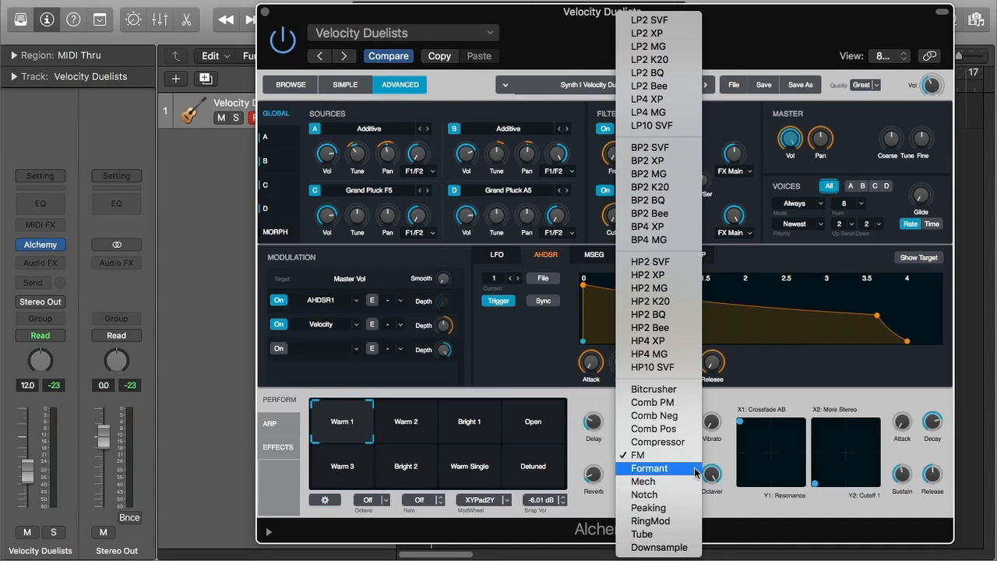
key("Escape")
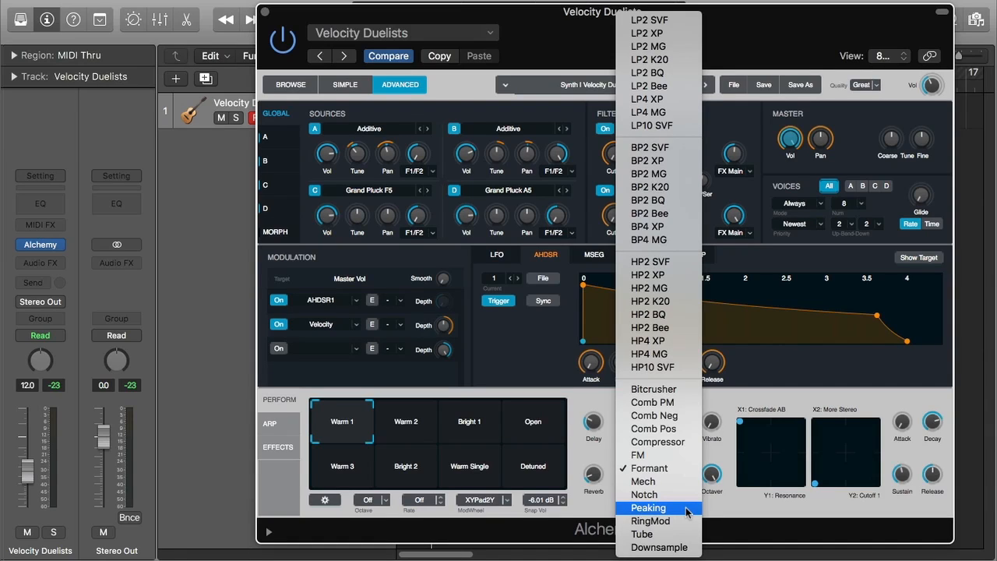
left_click(667, 470)
mouse_move(617, 165)
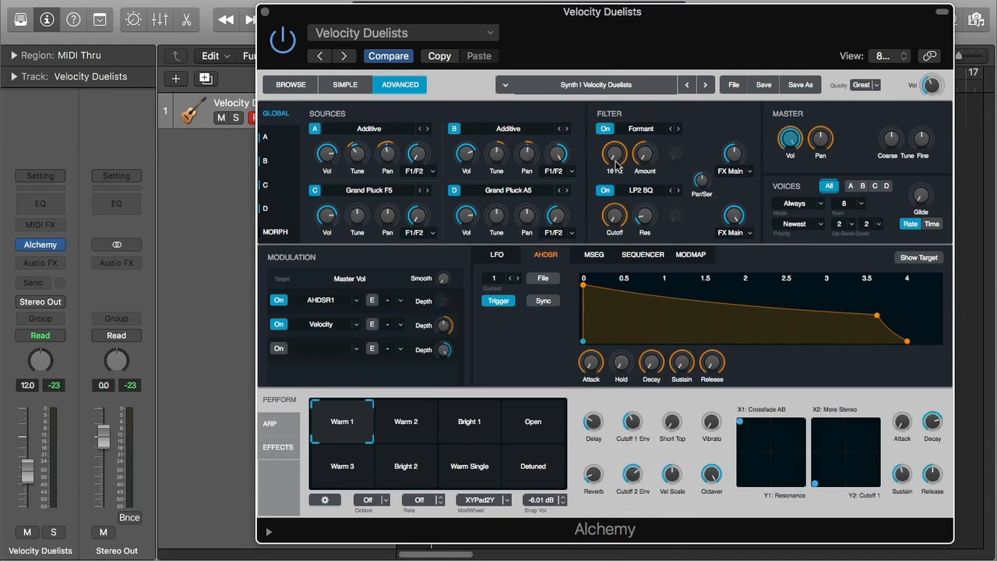
- Try the Notch type on the first main filter, switch it to Peaking and review the Gain and BW controls
left_click(644, 134)
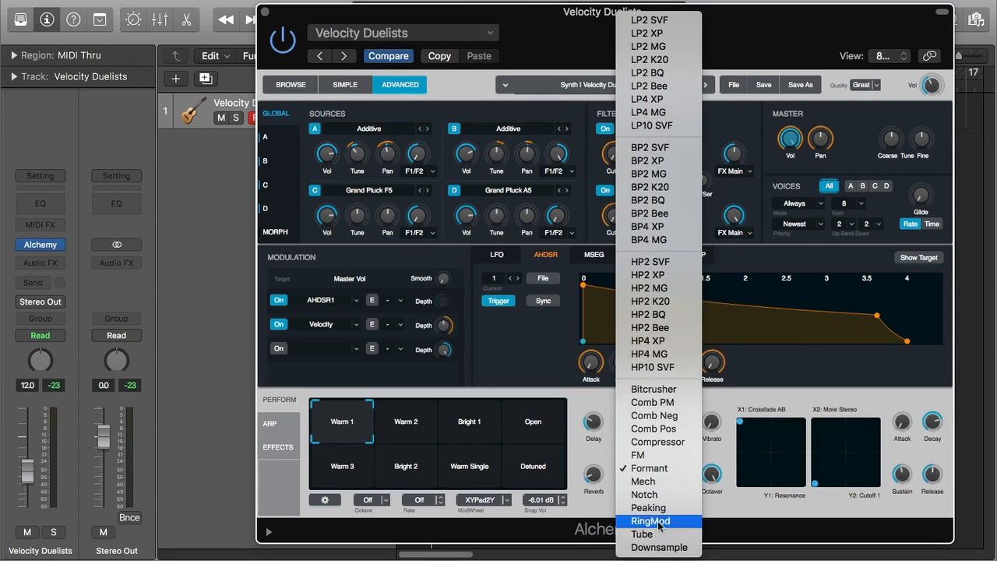
key("Escape")
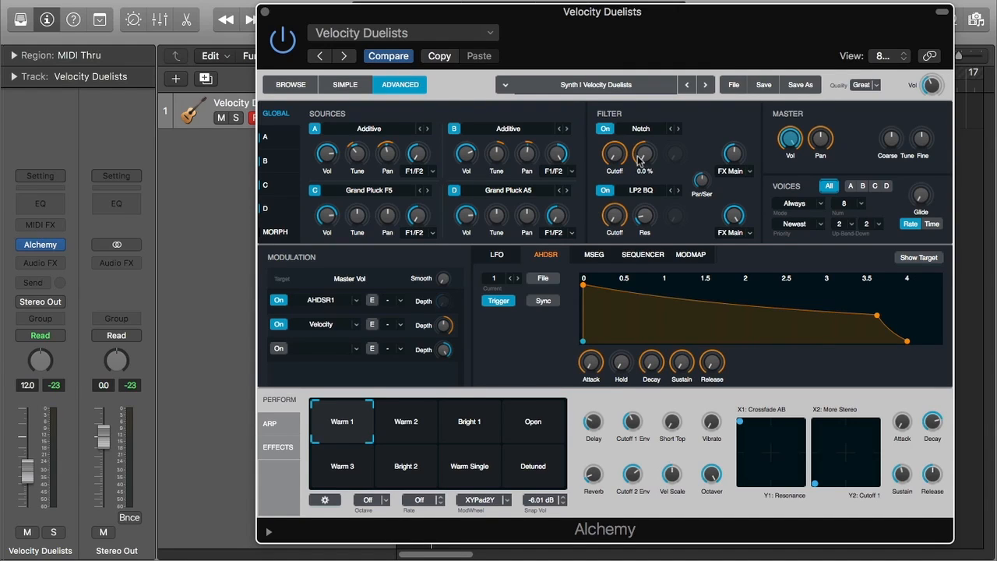
left_click(641, 131)
mouse_move(639, 551)
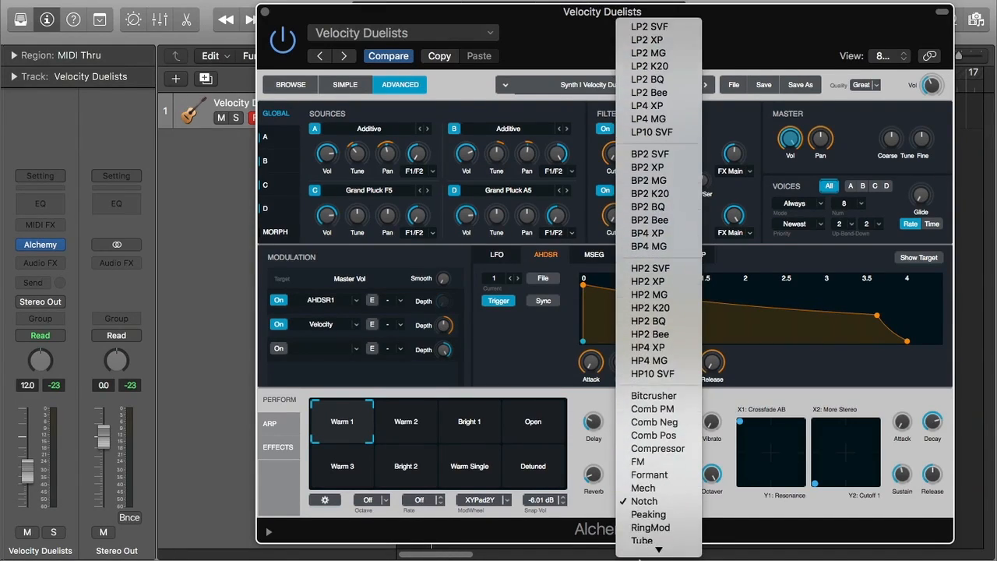
left_click(663, 512)
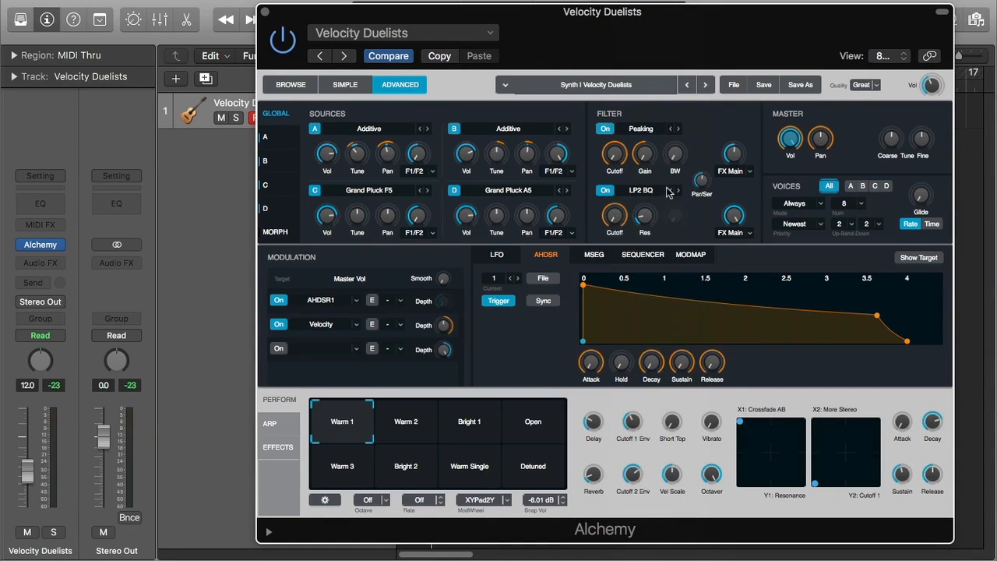
mouse_move(655, 164)
mouse_move(676, 160)
- Switch the first main filter to RingMod and review its Freq, Mix and Weird controls
left_click(651, 131)
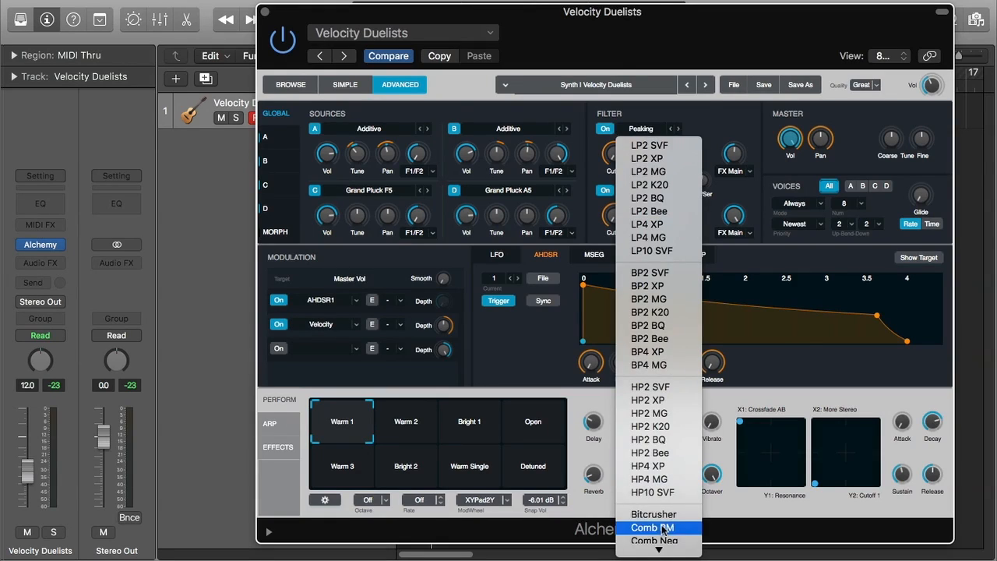
scroll(672, 518, "down", 3)
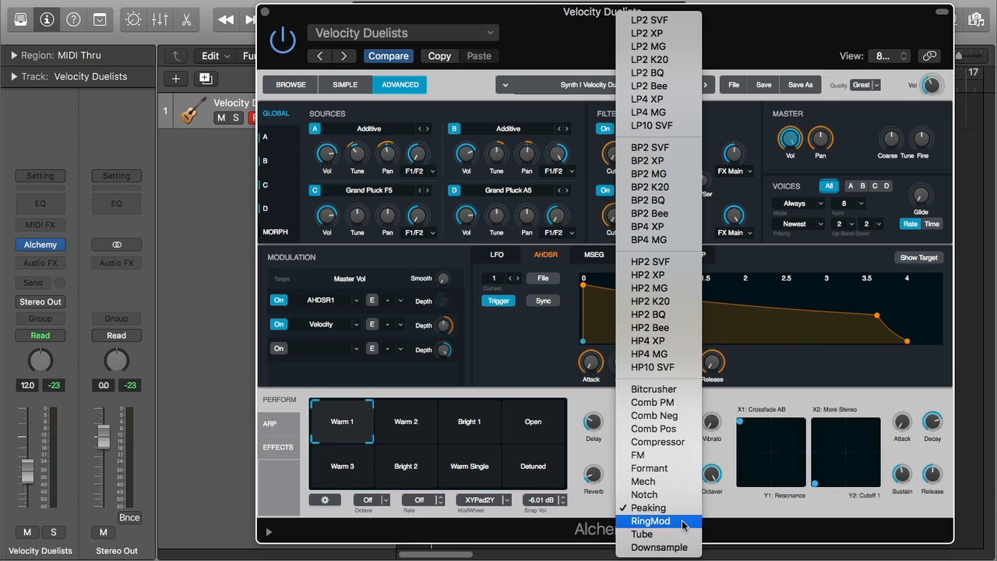
left_click(682, 527)
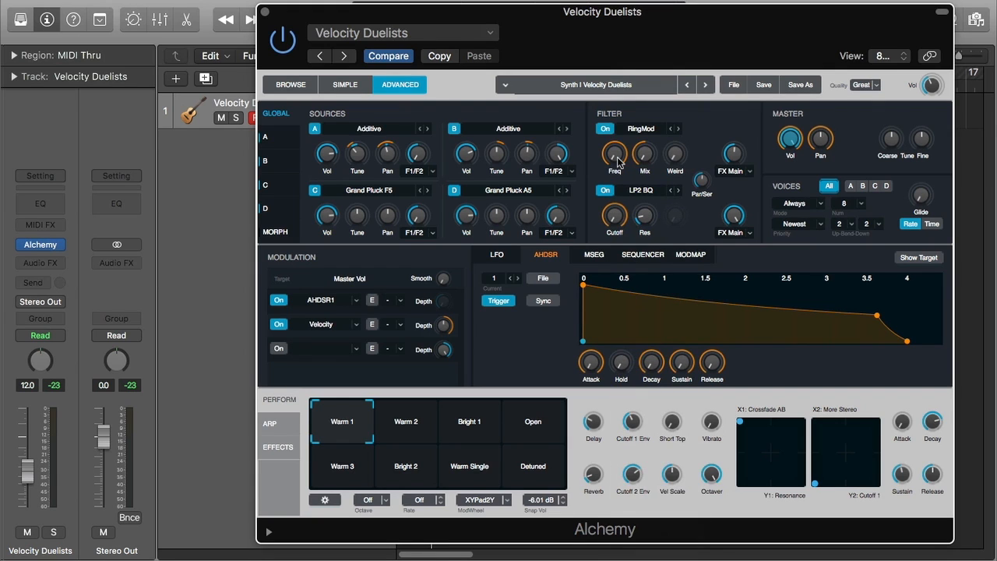
mouse_move(645, 155)
mouse_move(680, 160)
- Return the first main filter to LP2 BQ and sweep its cutoff
left_click(650, 131)
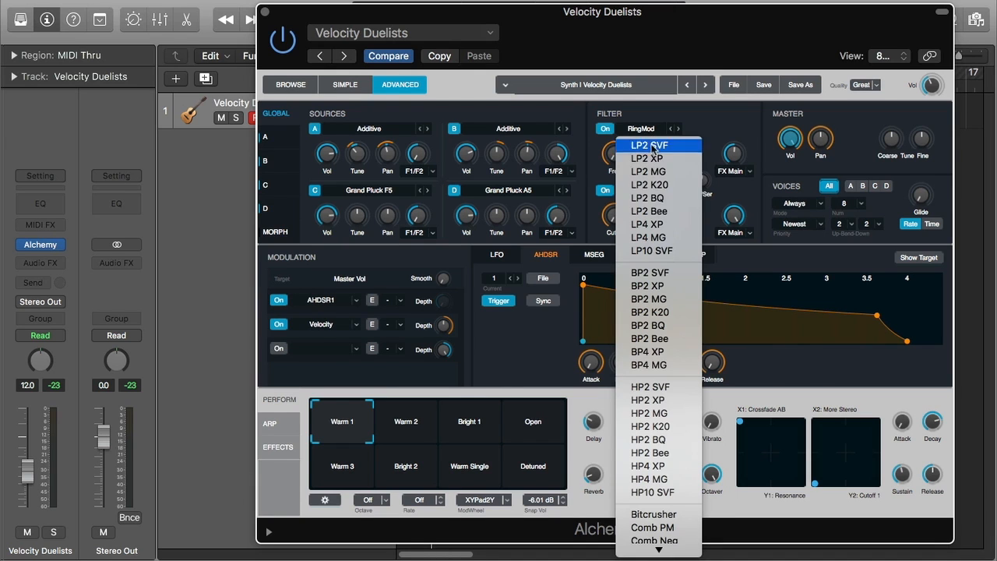
left_click(653, 199)
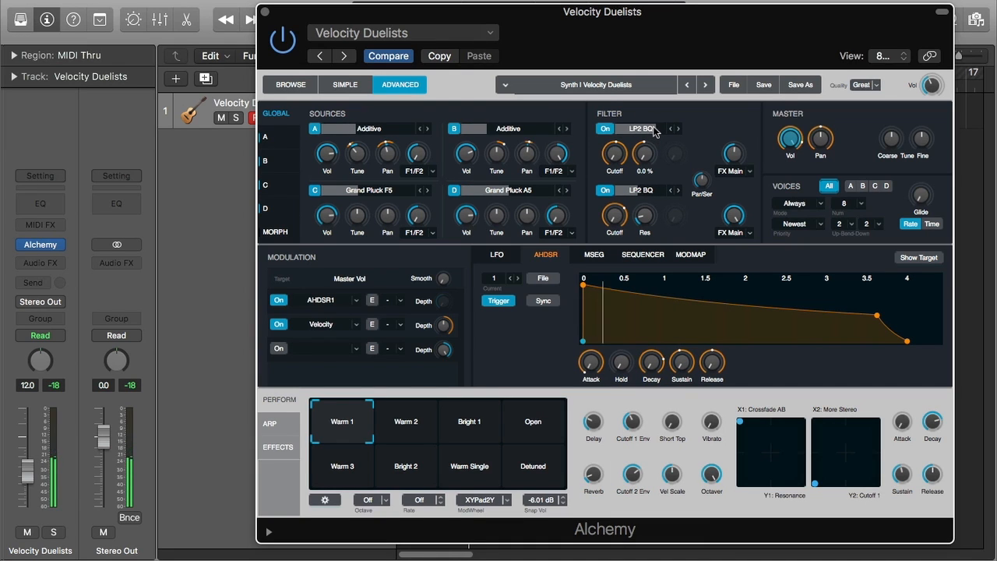
left_click(617, 151)
left_click_drag(617, 151, 630, 175)
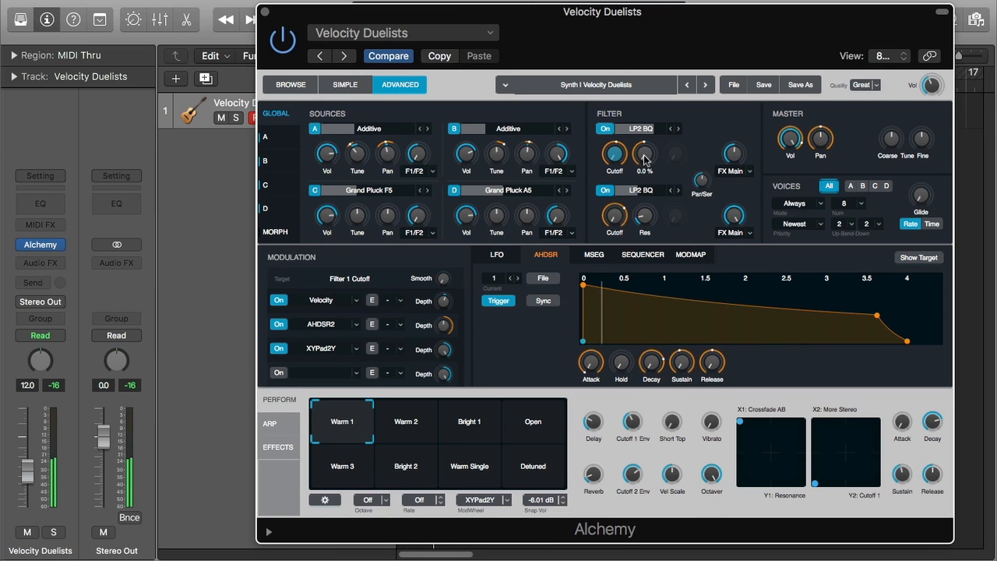
- Set the first main filter to Formant, raise its cutoff and bring its Amount to about 34.5%
left_click(646, 129)
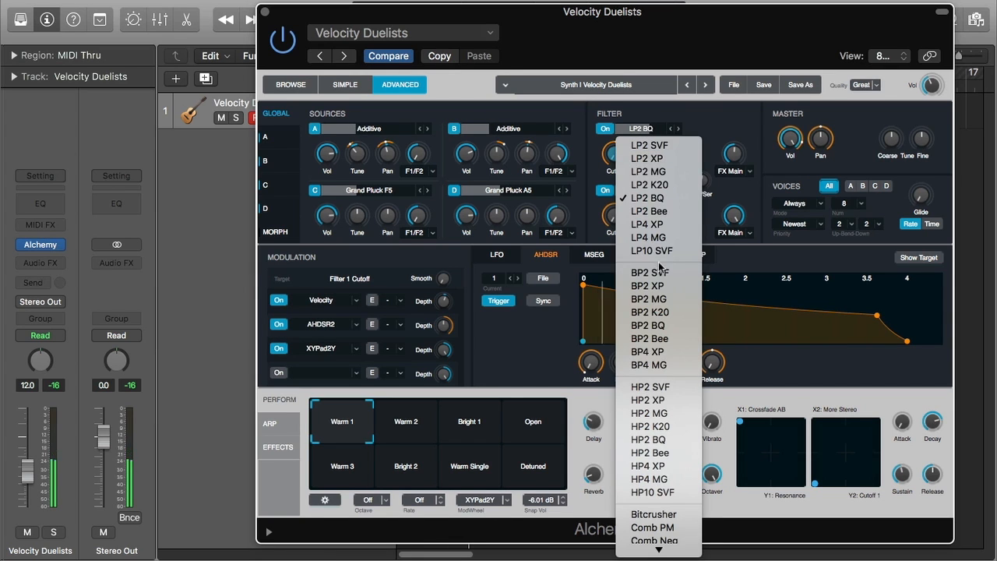
mouse_move(641, 558)
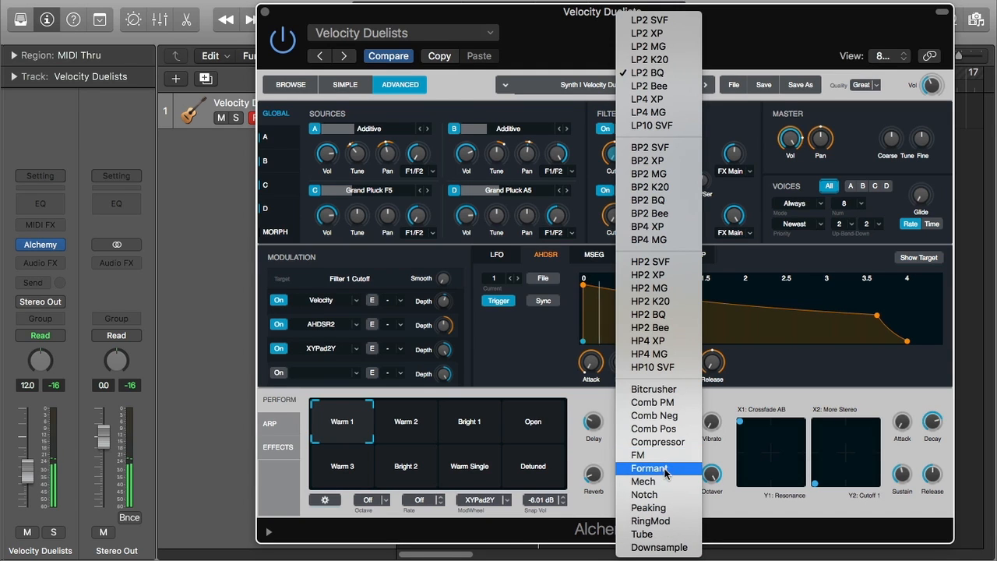
left_click(665, 467)
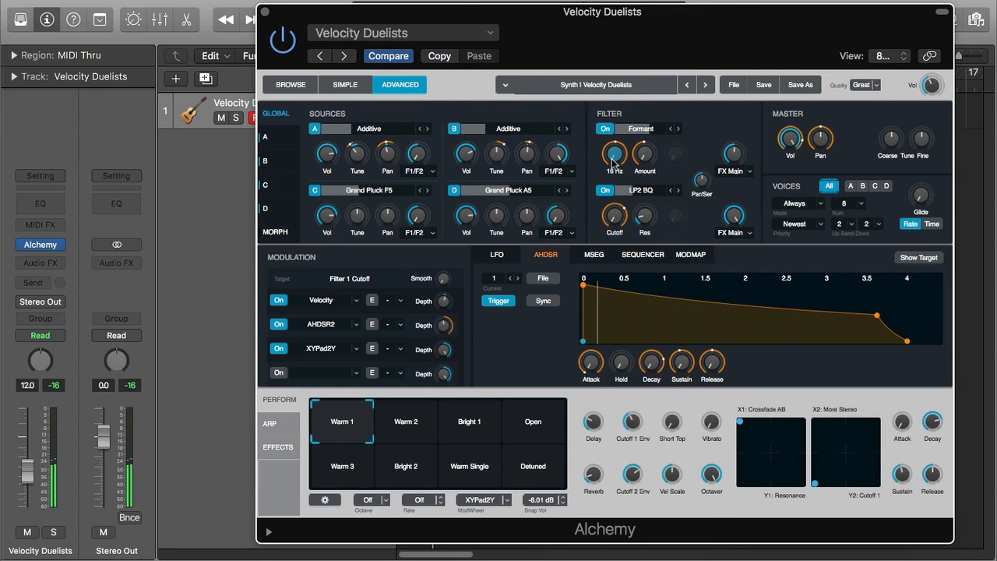
left_click_drag(613, 161, 646, 119)
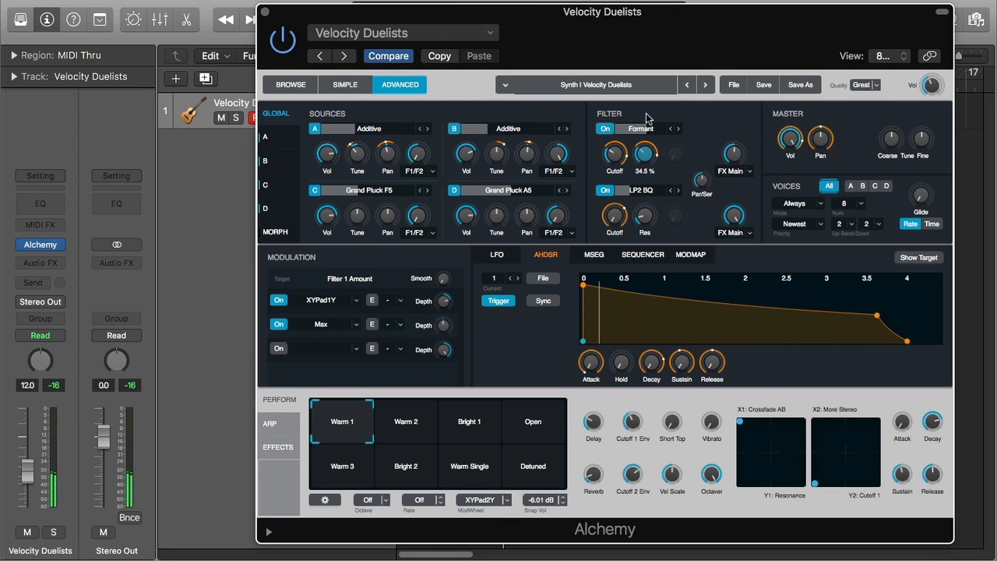
- Set the first main filter to Tube and vary its Mix to about 10.9% and PreGain to about 21.8%
left_click(648, 130)
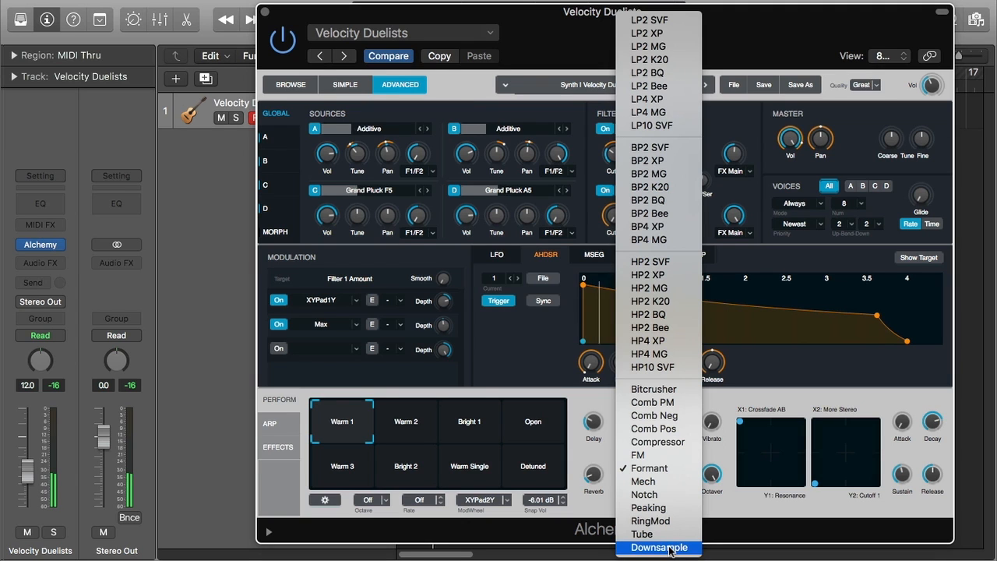
left_click(671, 534)
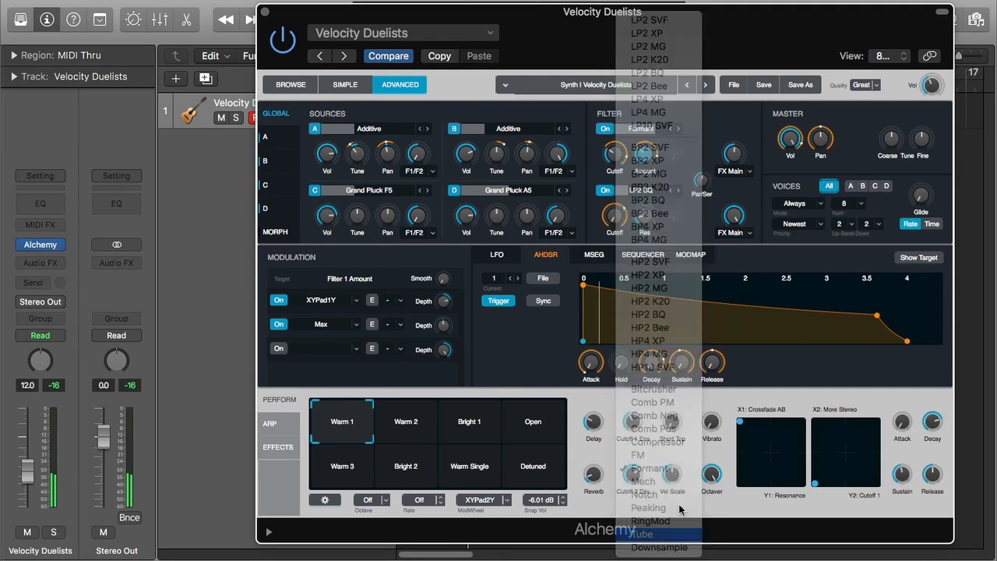
left_click_drag(616, 159, 645, 190)
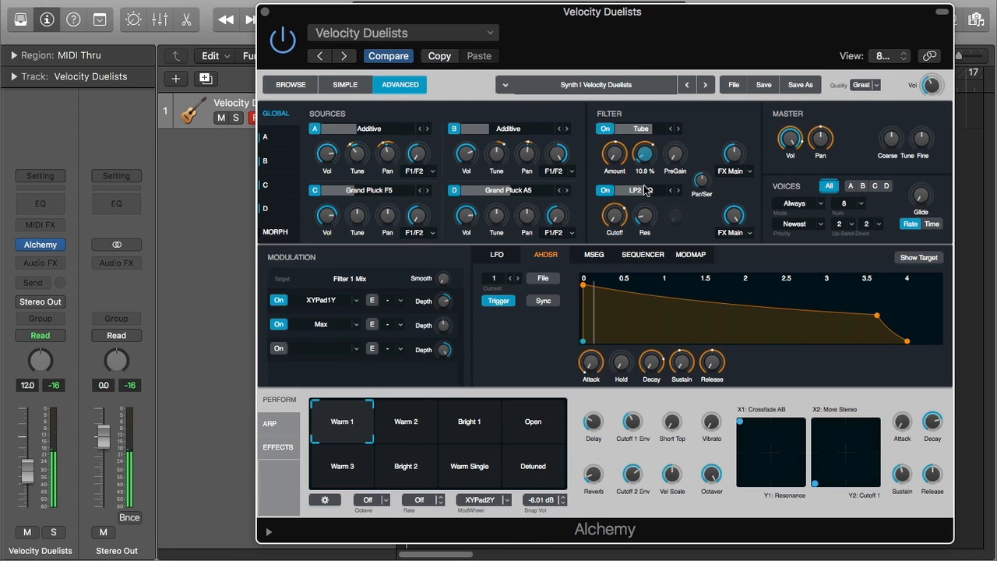
left_click(675, 155)
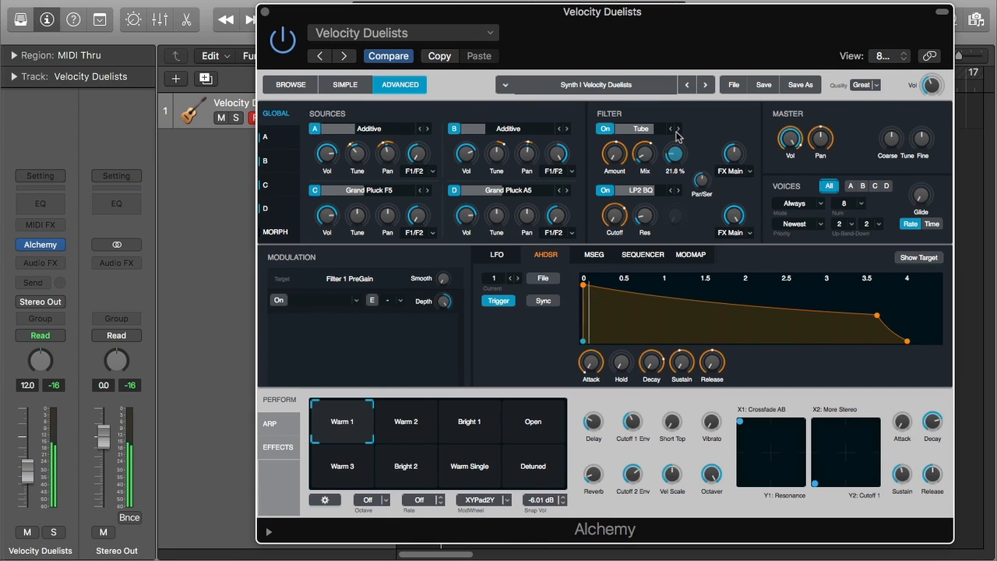
left_click(644, 154)
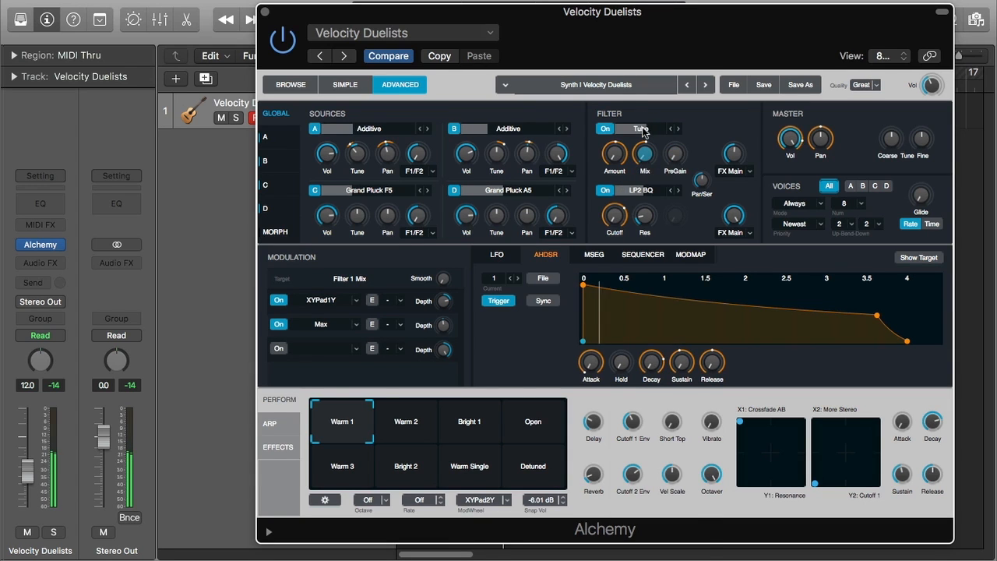
- Set the first main filter to HP2 BQ and adjust its cutoff to about 348 Hz
left_click(642, 129)
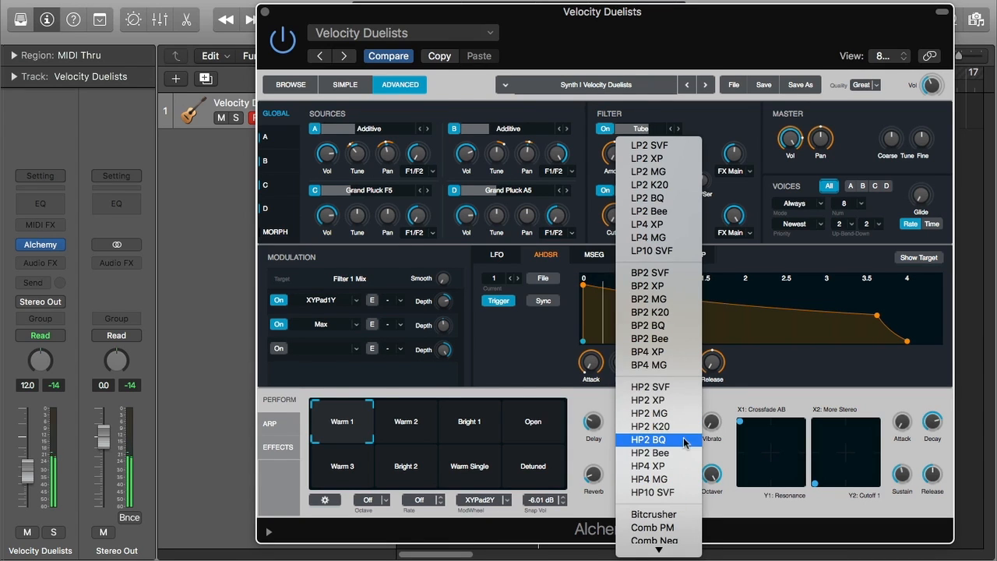
key("Escape")
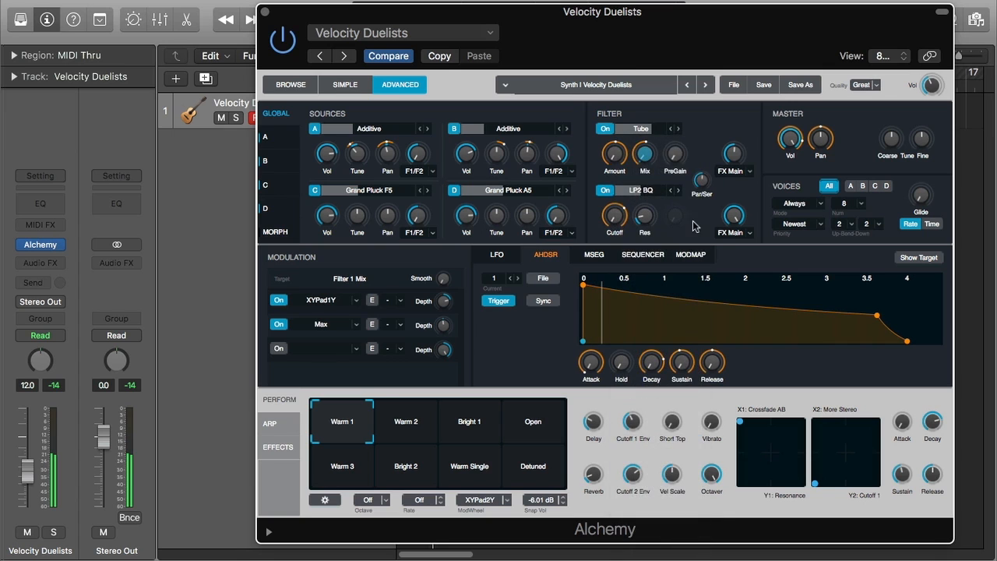
left_click(636, 154)
left_click(616, 153)
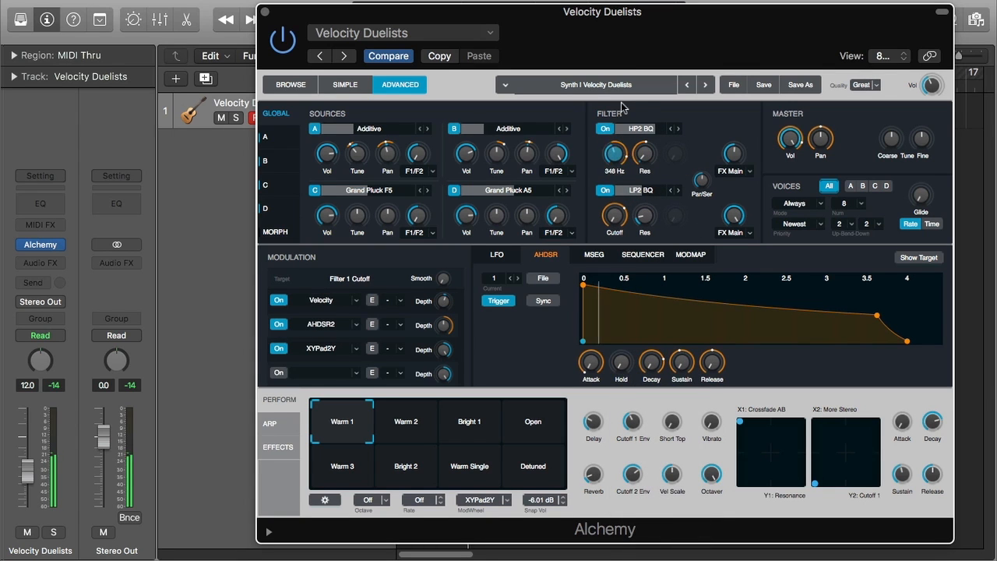
- Set the first main filter to Bitcrusher and adjust its Amount to about 40.5%
left_click(651, 134)
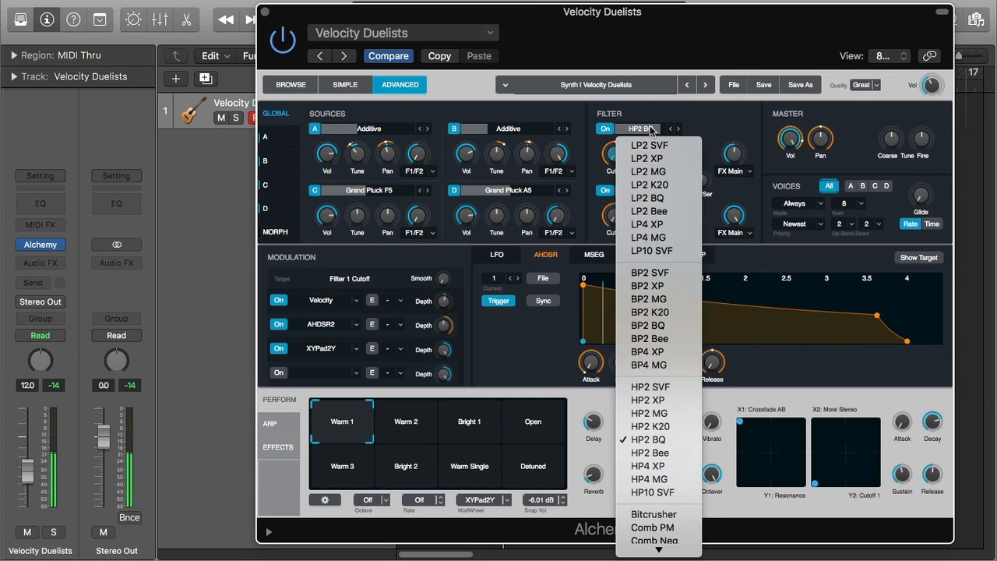
scroll(654, 475, "down", 3)
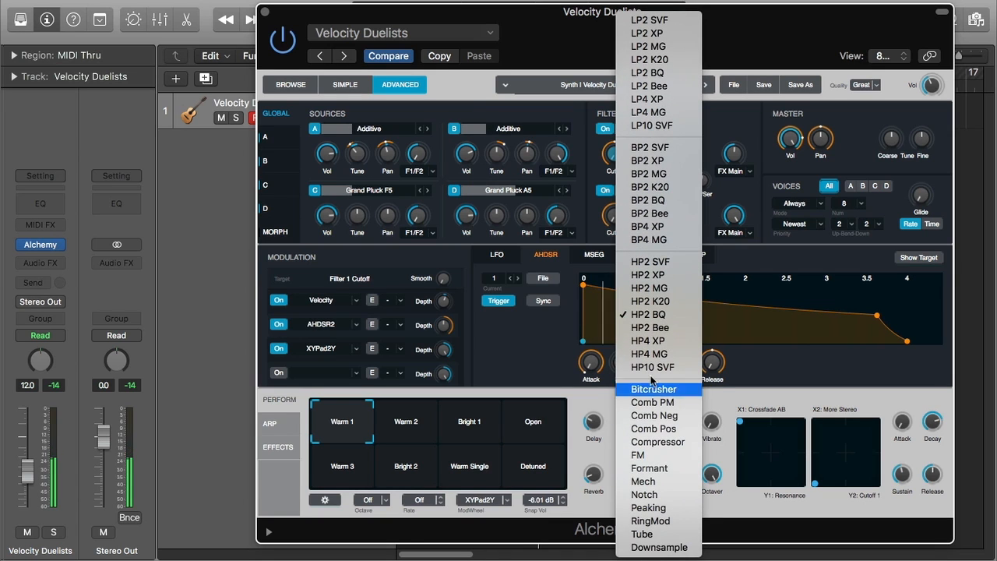
left_click(649, 315)
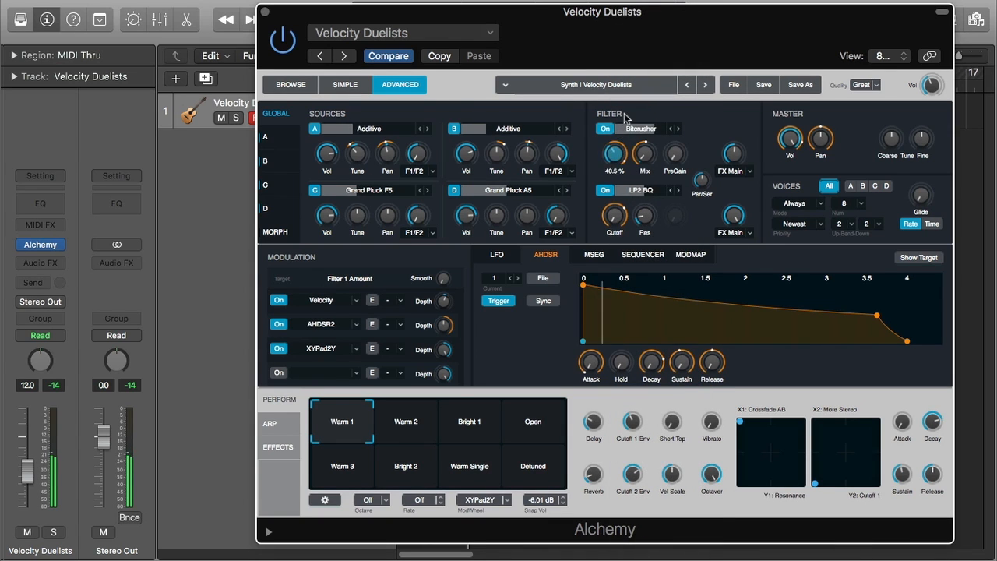
- Bring the Bitcrusher's Mix to about 64.7% and its Amount to about 67.1%, and switch the first main filter to Comb PM
left_click_drag(641, 159, 642, 130)
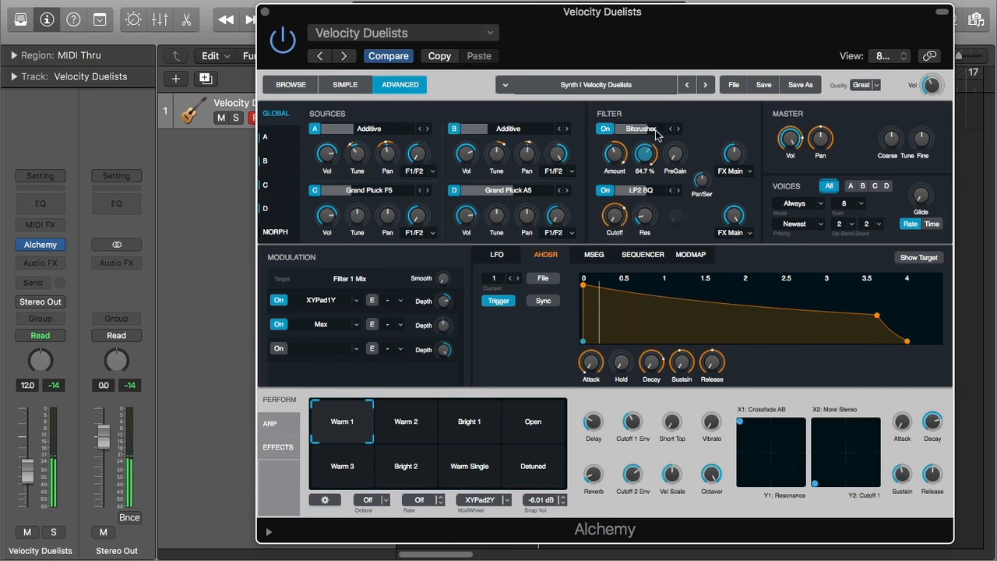
left_click_drag(616, 157, 640, 128)
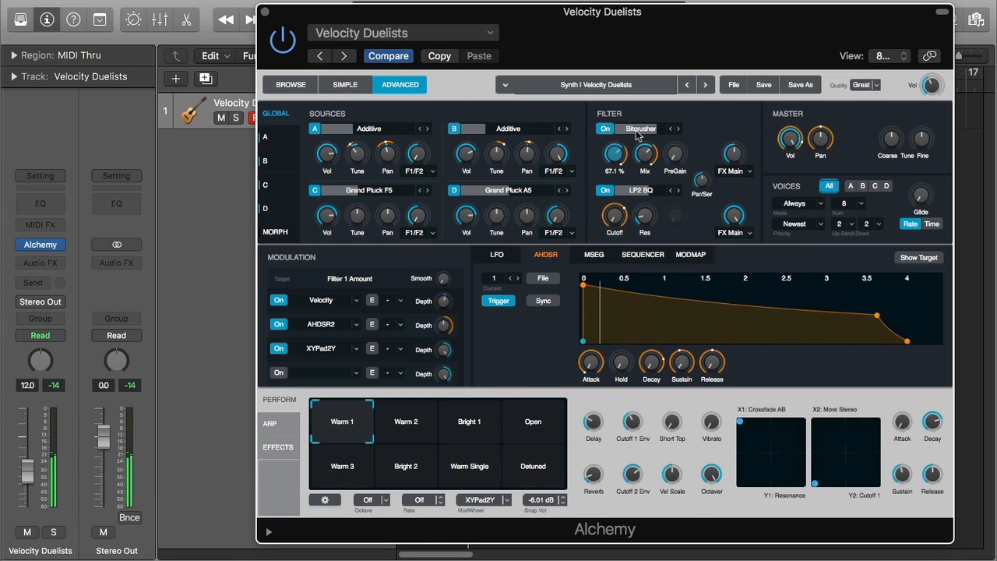
left_click(637, 129)
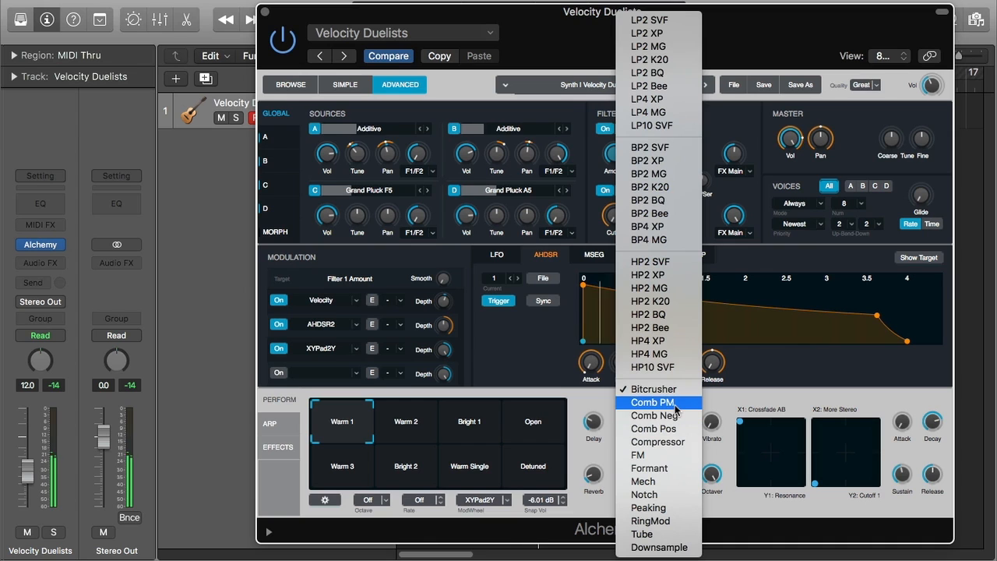
left_click(653, 403)
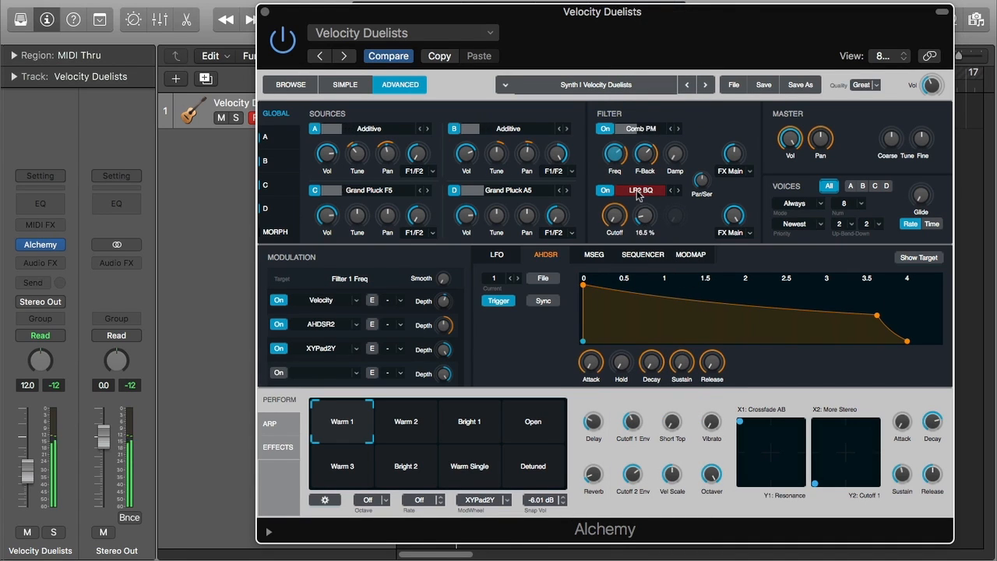
- Set the first main filter to FM, lower its Freq to 16 Hz and bring its Mod and F-Back to 0.0%
left_click(643, 129)
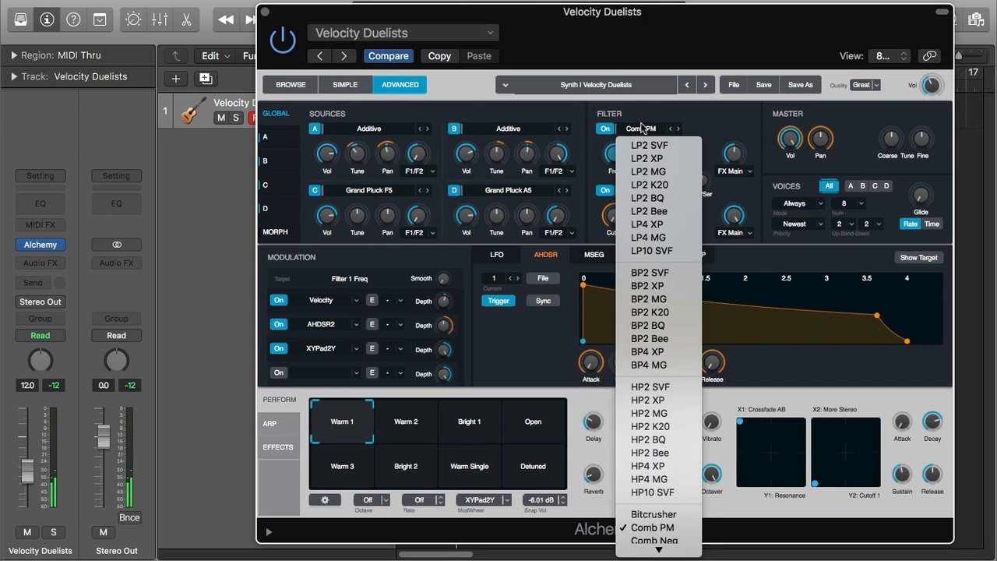
mouse_move(686, 552)
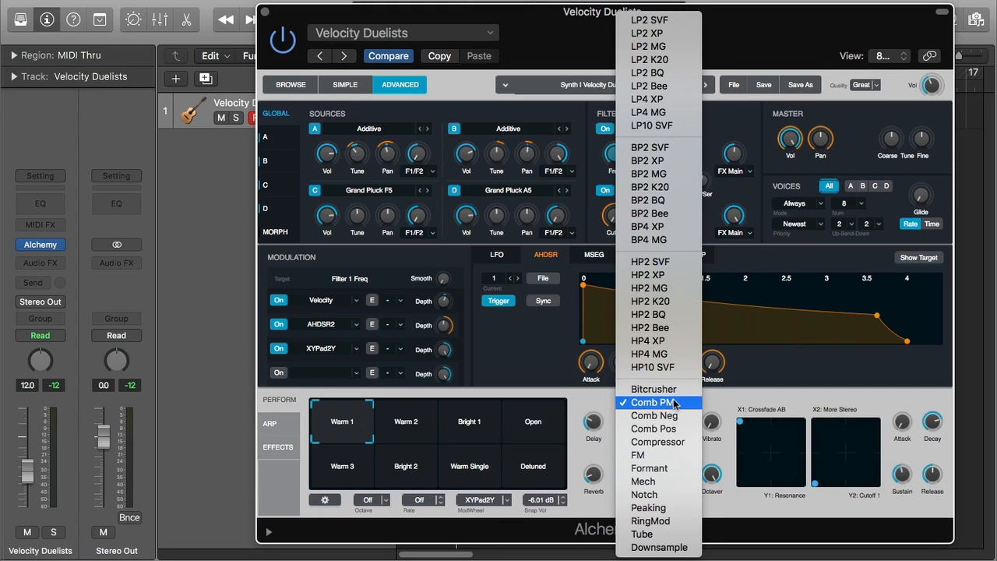
left_click(693, 461)
left_click_drag(618, 156, 613, 236)
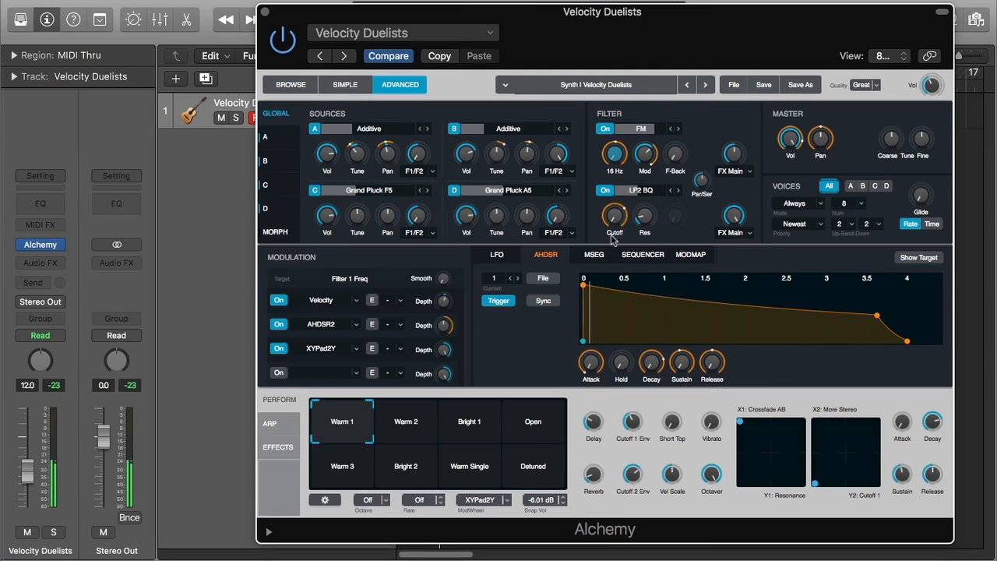
left_click(645, 154)
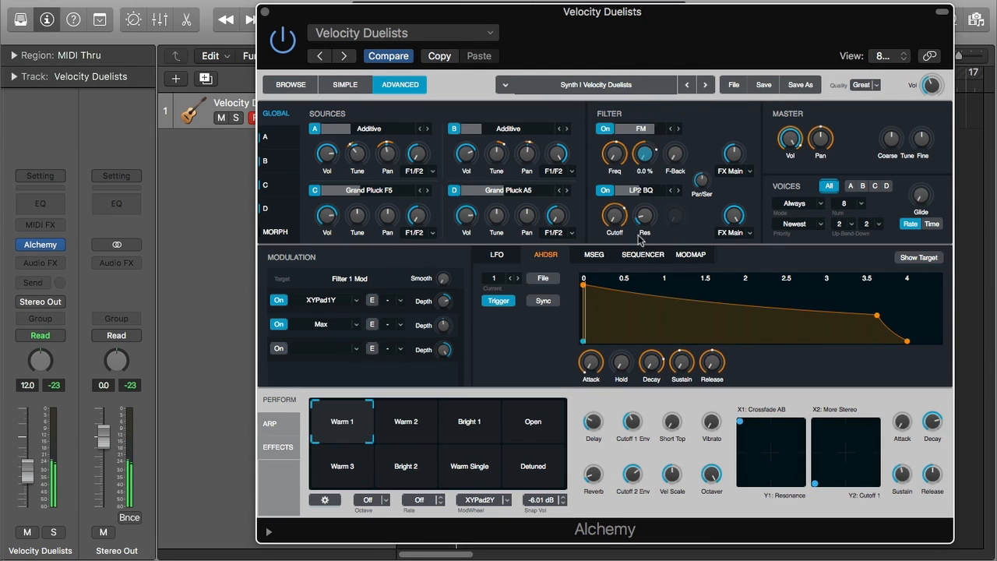
left_click(673, 156)
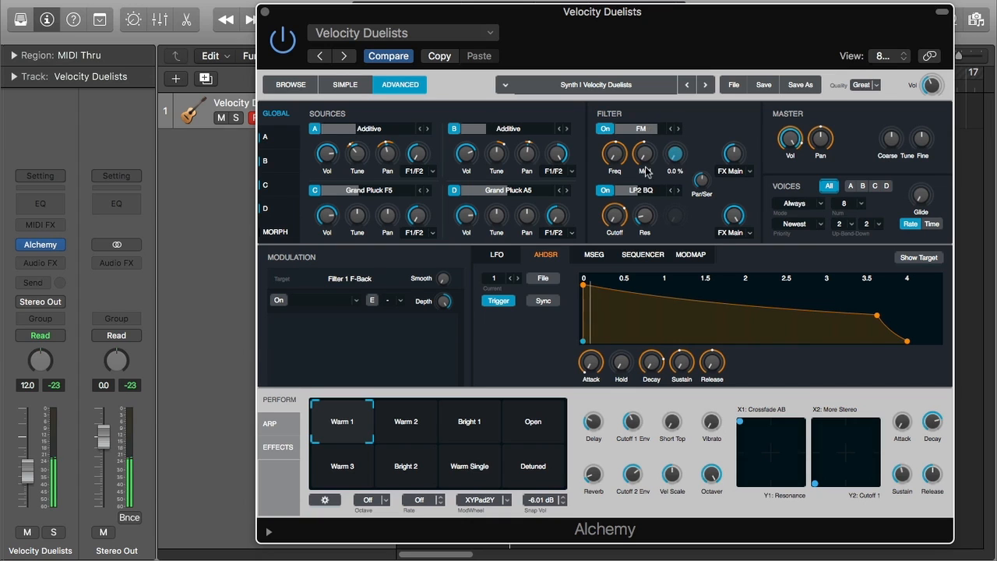
- Set the first main filter to Notch, adjust its Amount and sweep its cutoff to about 448 Hz
left_click(642, 130)
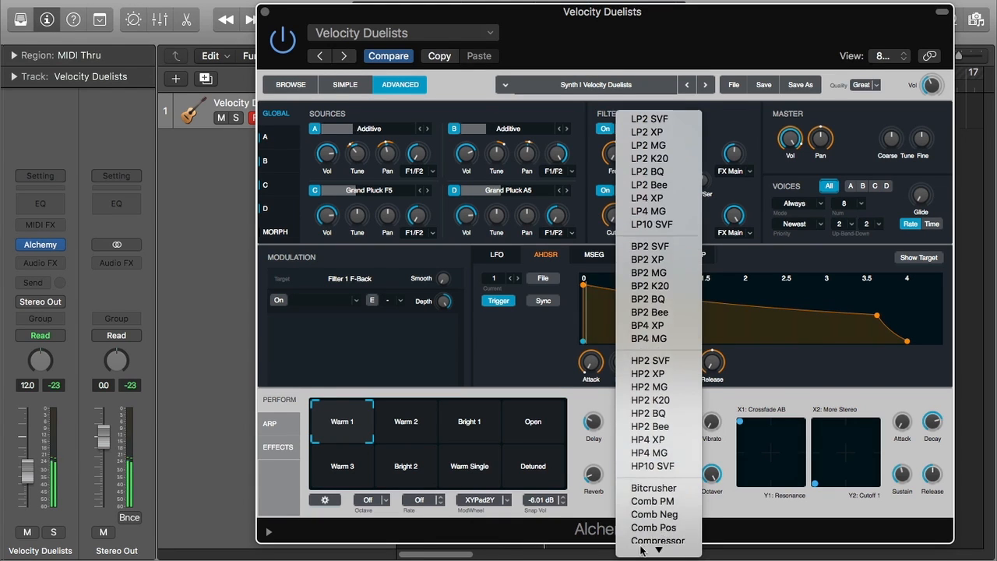
left_click(645, 495)
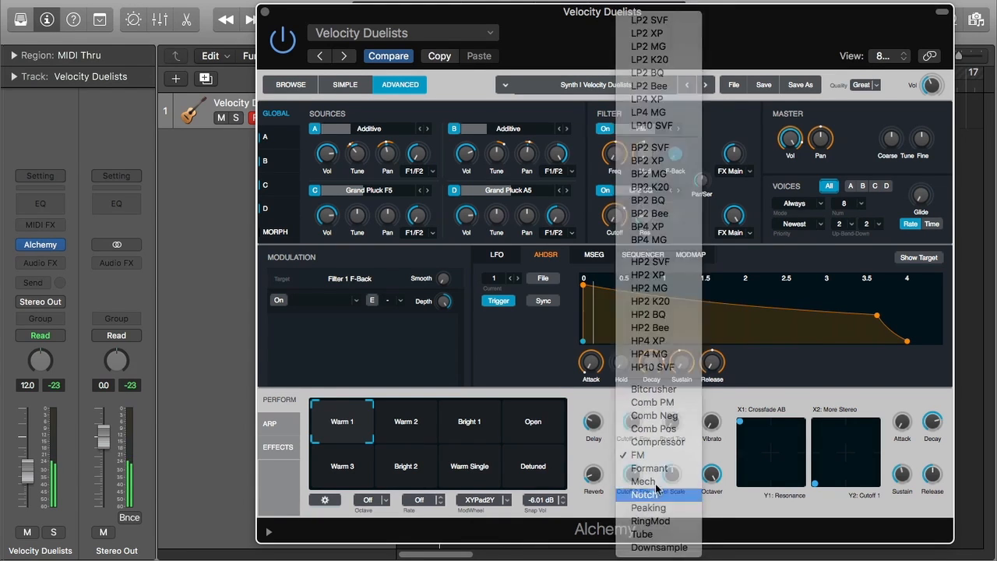
left_click(618, 159)
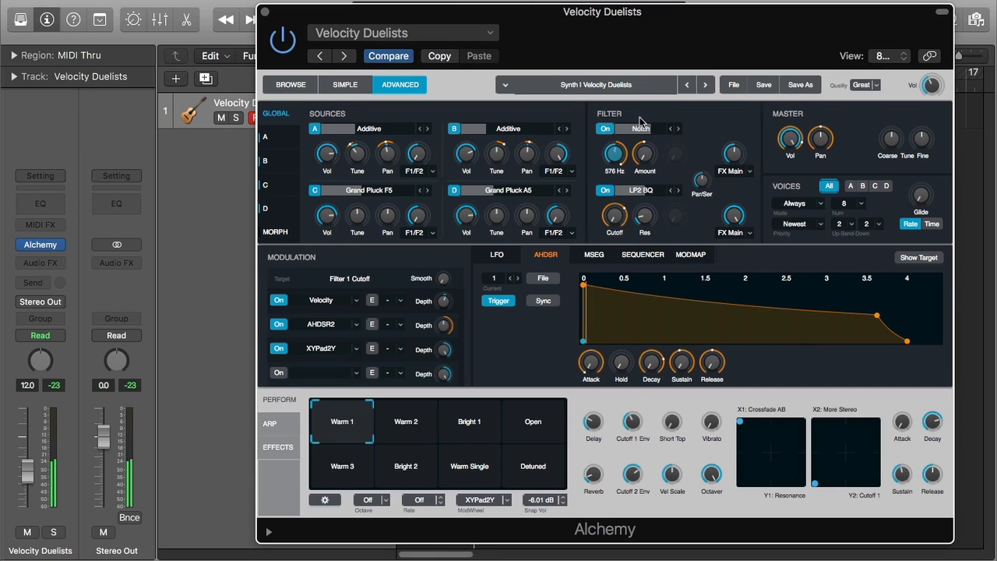
left_click_drag(651, 159, 633, 140)
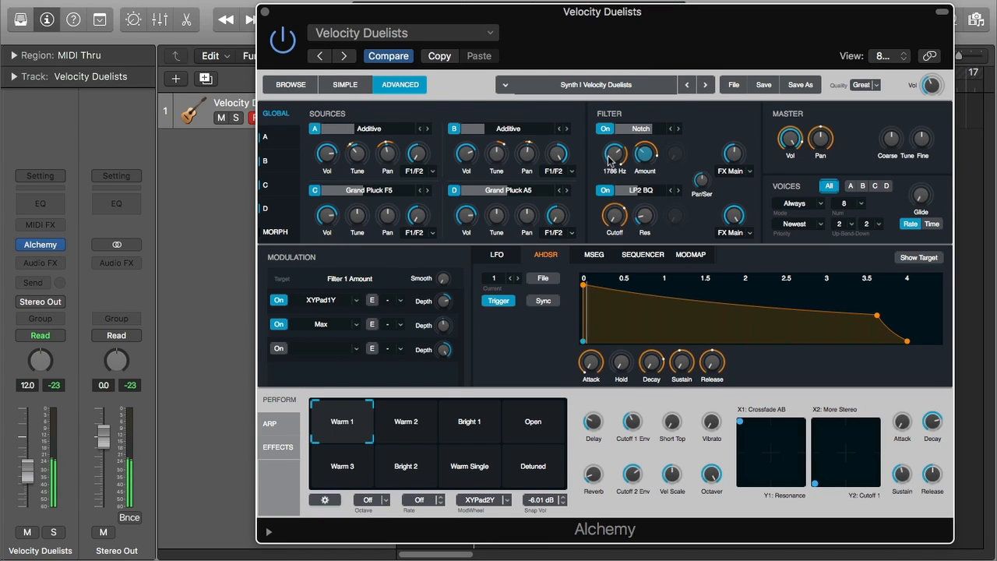
left_click(615, 154)
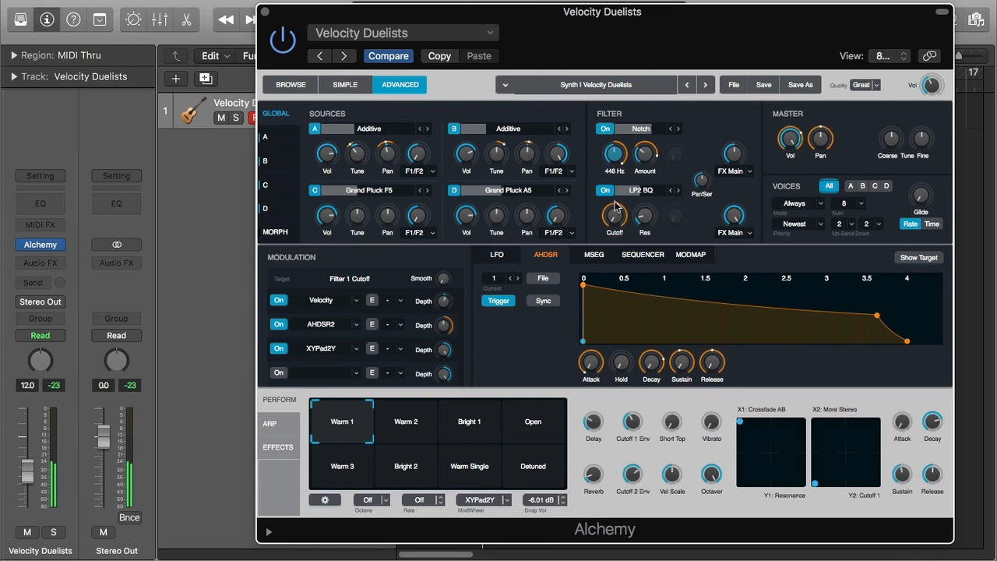
left_click(663, 133)
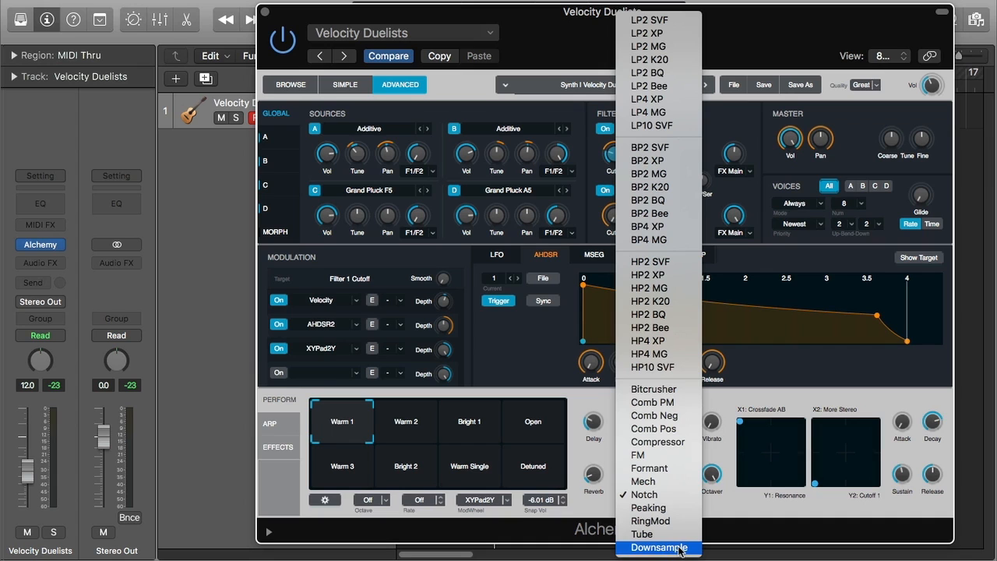
left_click(755, 134)
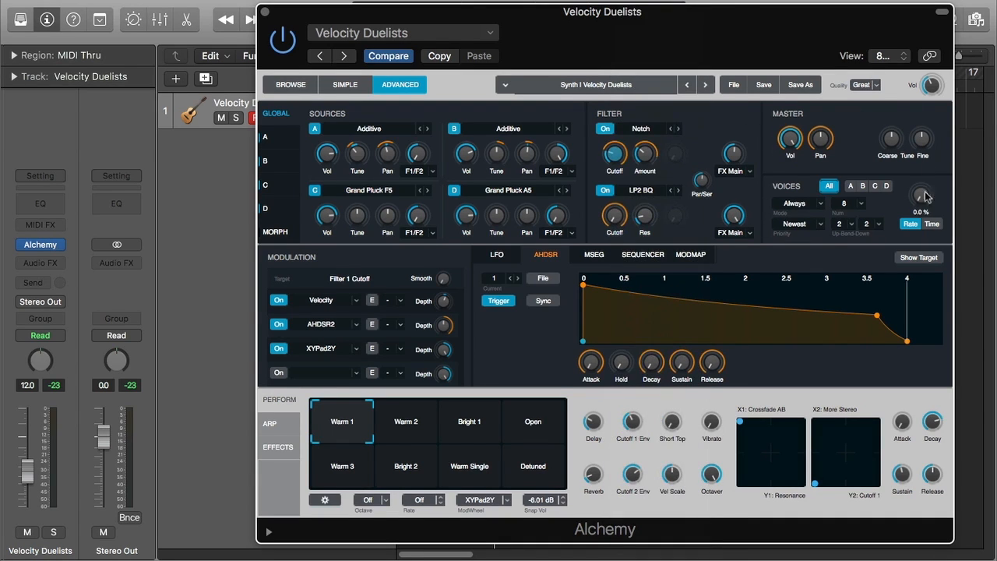